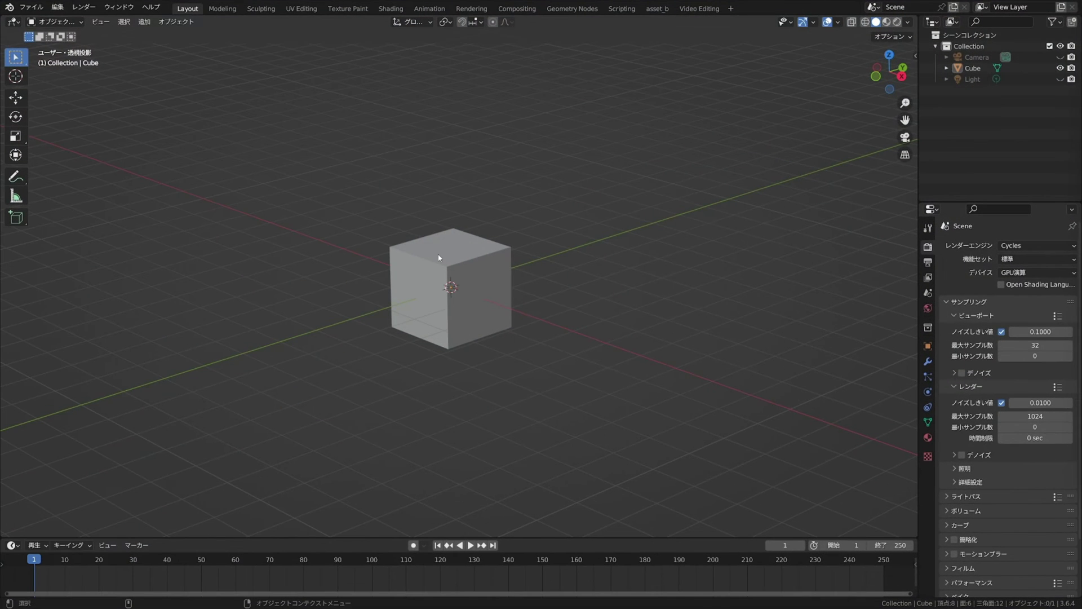
# Select the default Cube in the 3D viewport.
pyautogui.click(439, 258)
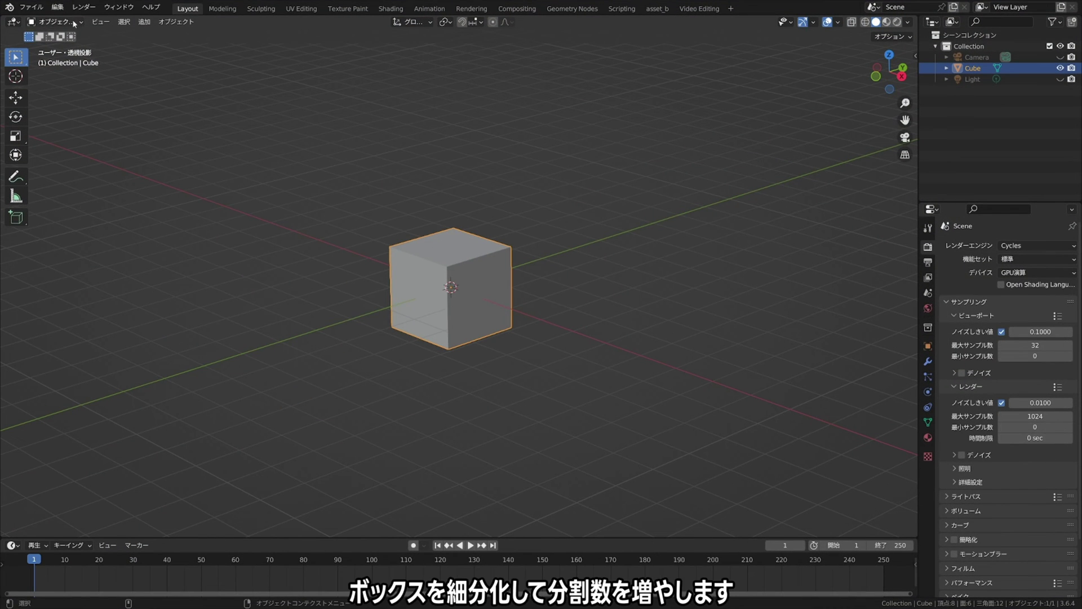
# In Edit Mode, subdivide the cube mesh with 2 cuts.
pyautogui.click(55, 22)
pyautogui.click(56, 47)
pyautogui.rightClick(417, 255)
pyautogui.click(395, 269)
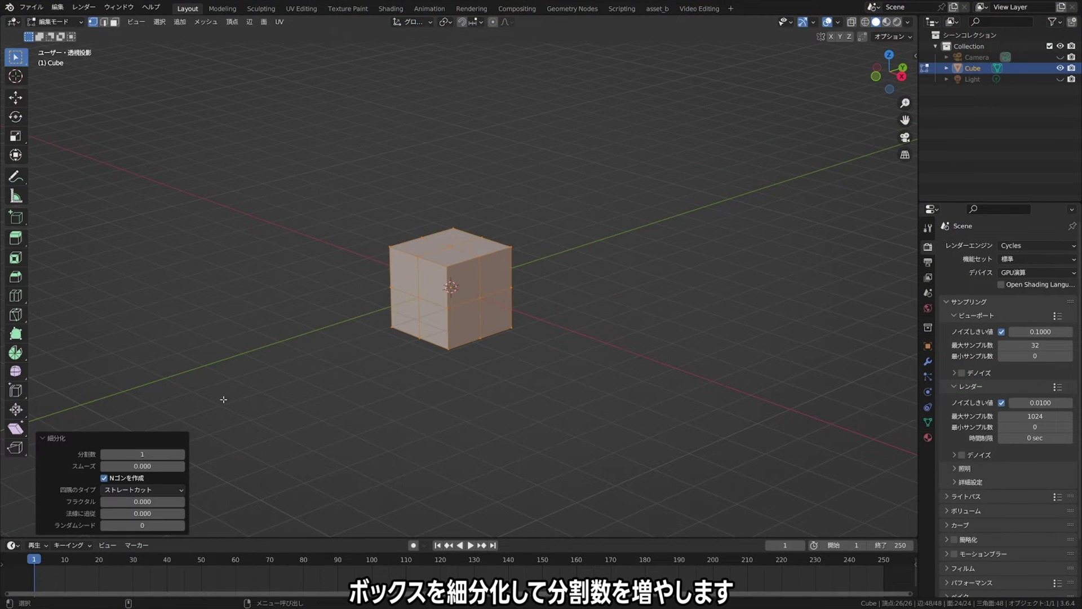
pyautogui.click(181, 454)
# Select four top faces and extrude them upward into battlements.
pyautogui.press('3')
pyautogui.click(410, 248)
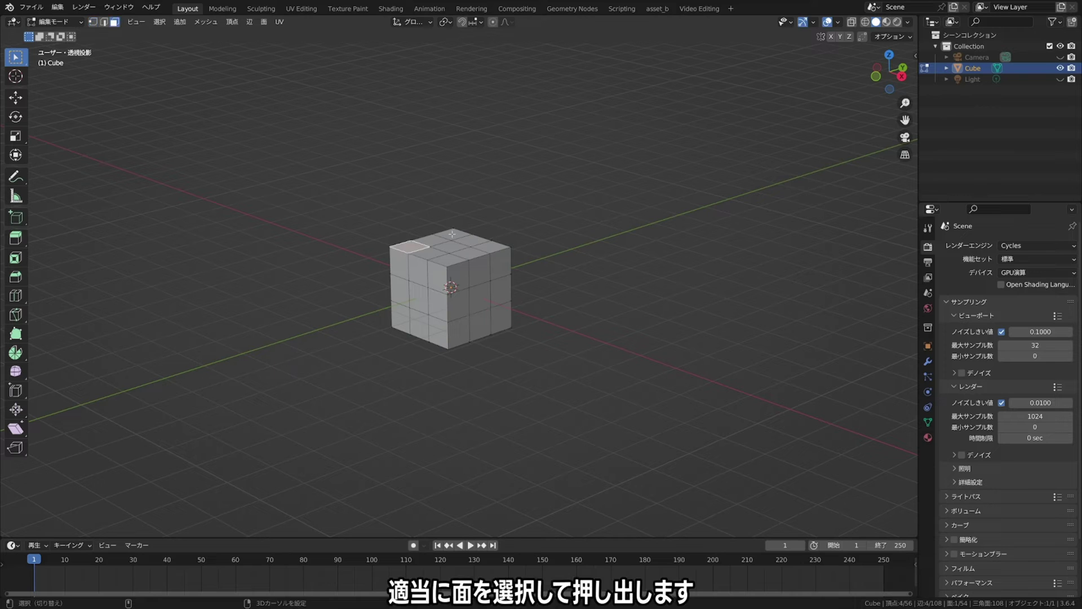
pyautogui.keyDown('shift'); pyautogui.click(452, 234); pyautogui.keyUp('shift')
pyautogui.keyDown('shift'); pyautogui.click(491, 247); pyautogui.keyUp('shift')
pyautogui.keyDown('shift'); pyautogui.click(448, 260); pyautogui.keyUp('shift')
pyautogui.click(22, 241)
pyautogui.moveTo(449, 206); pyautogui.dragTo(449, 186)
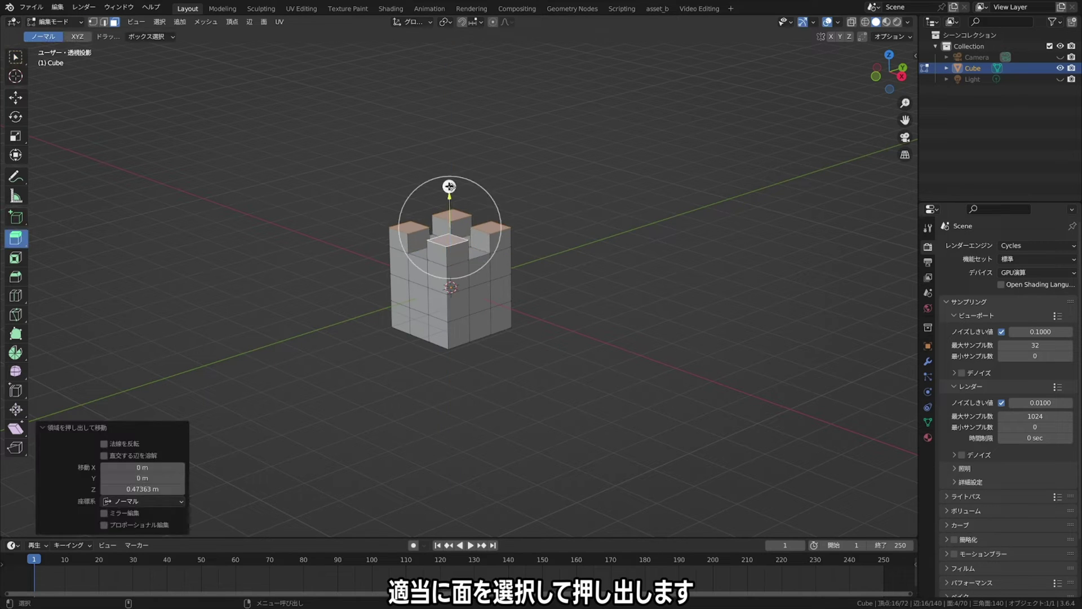
# Return the cube to Object Mode and switch to the Shading workspace.
pyautogui.click(604, 295)
pyautogui.click(55, 21)
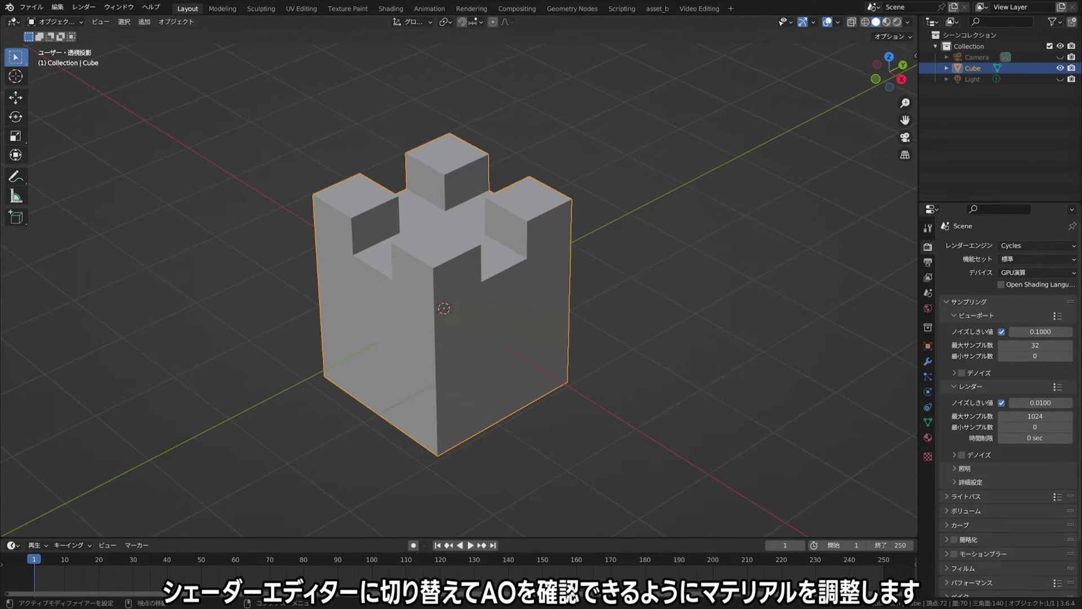
pyautogui.click(391, 9)
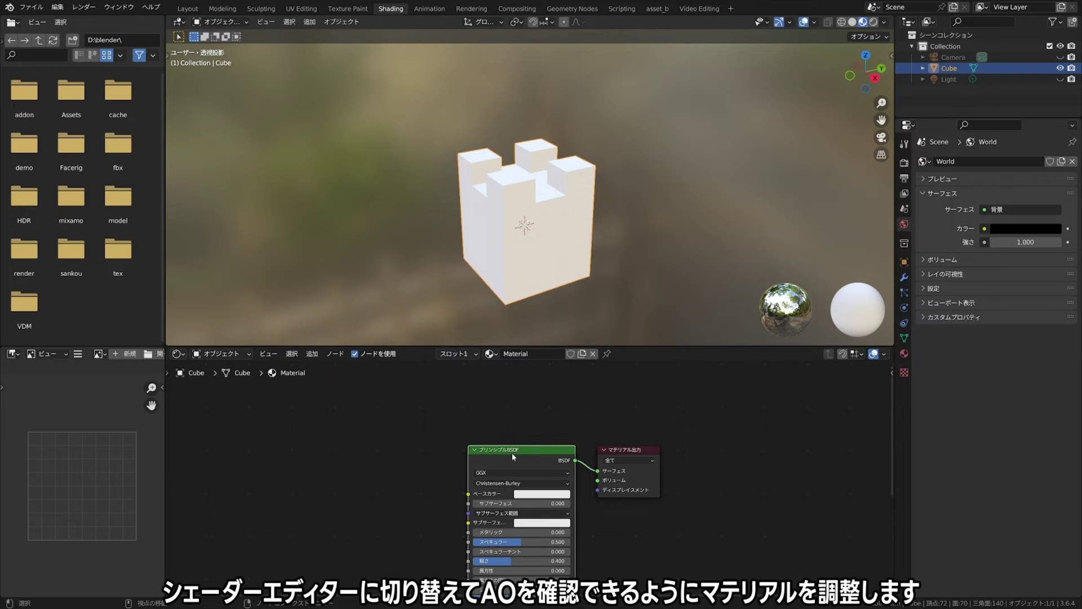
# Swap the Principled BSDF for an Emission shader and use rendered viewport shading.
pyautogui.hotkey('shift', 's')
pyautogui.click(578, 277)
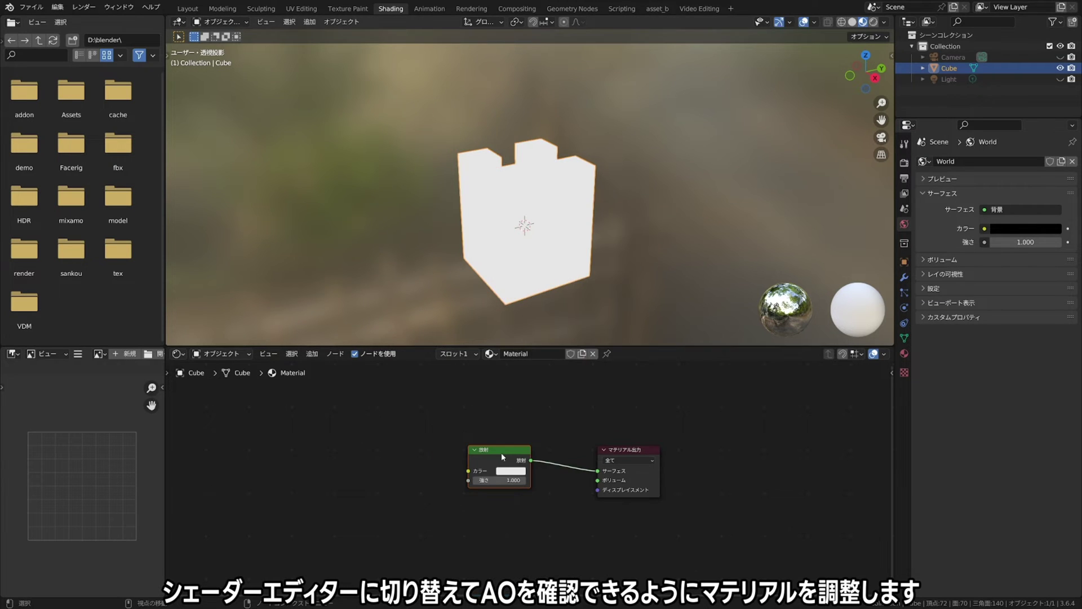
pyautogui.press('z')
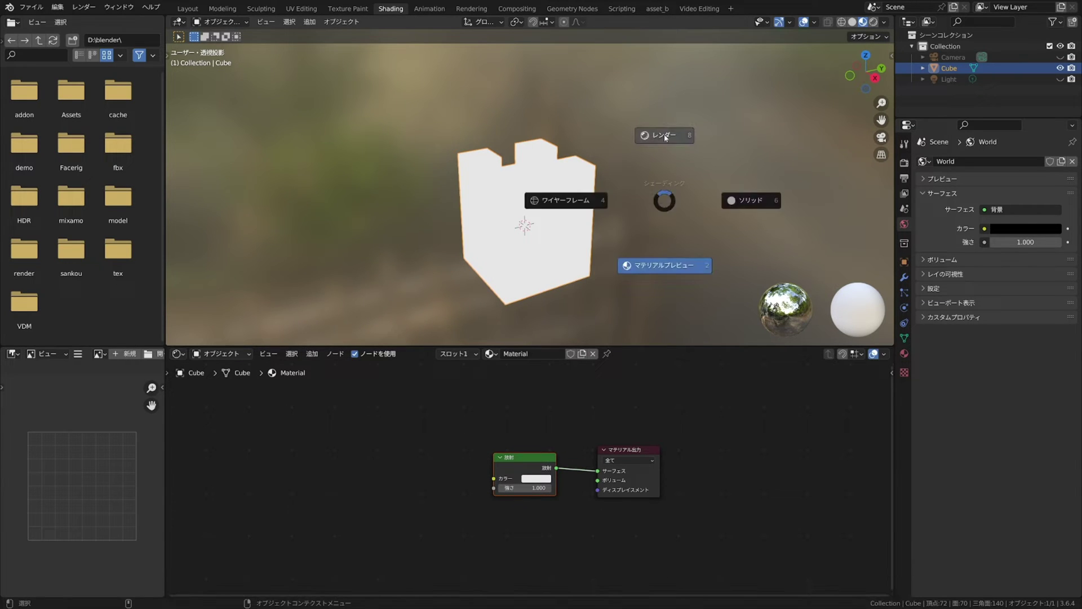
pyautogui.click(654, 134)
# Add an Ambient Occlusion node feeding its Color into the Emission colour.
pyautogui.click(437, 460)
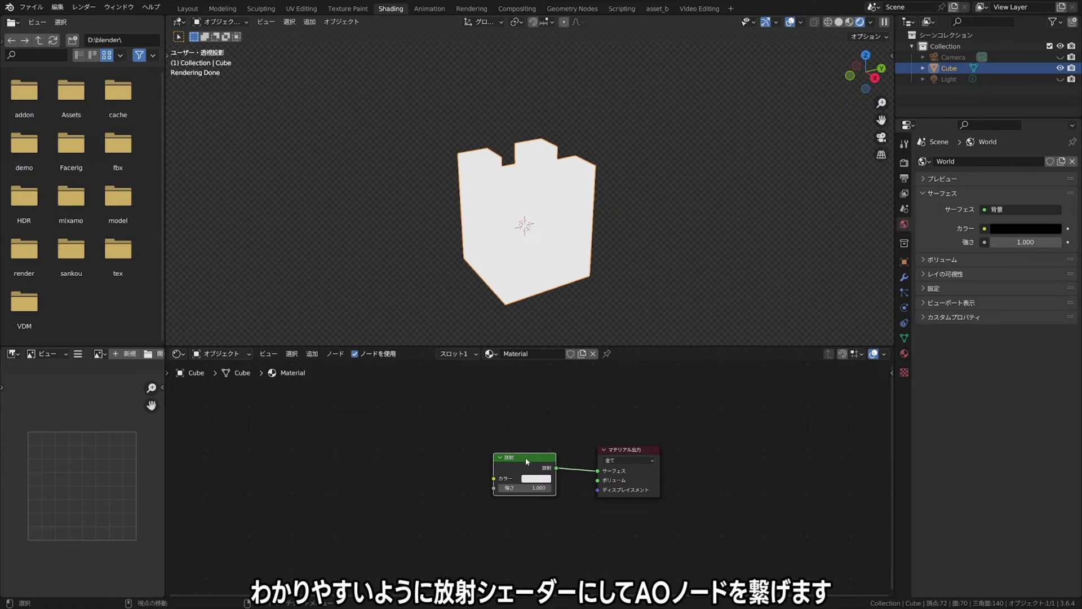
pyautogui.click(495, 459)
pyautogui.hotkey('shift', 'a')
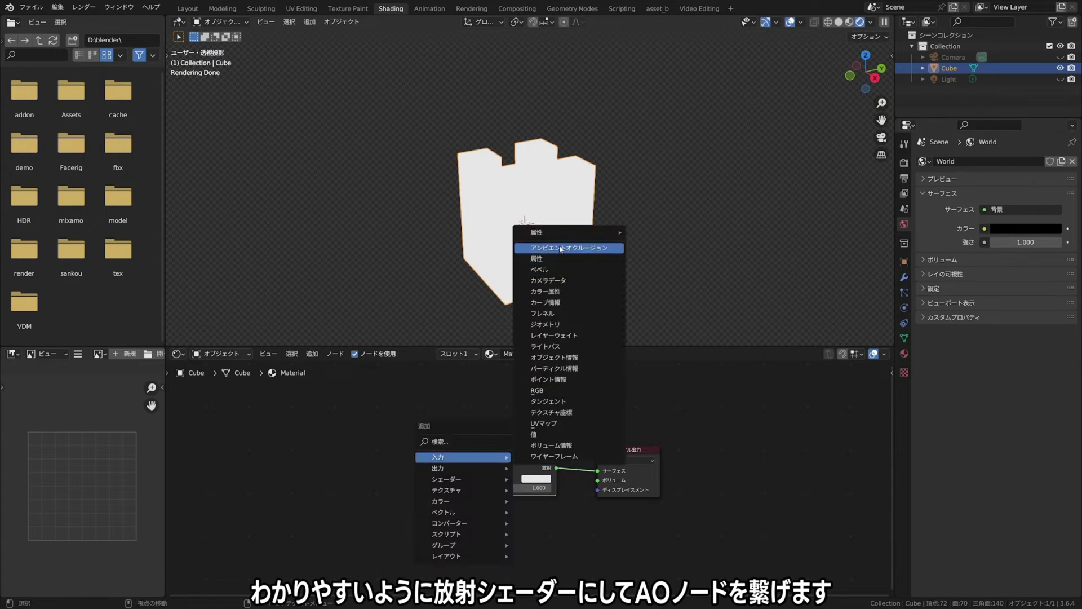
pyautogui.click(558, 248)
pyautogui.click(405, 454)
pyautogui.moveTo(466, 465); pyautogui.dragTo(494, 478)
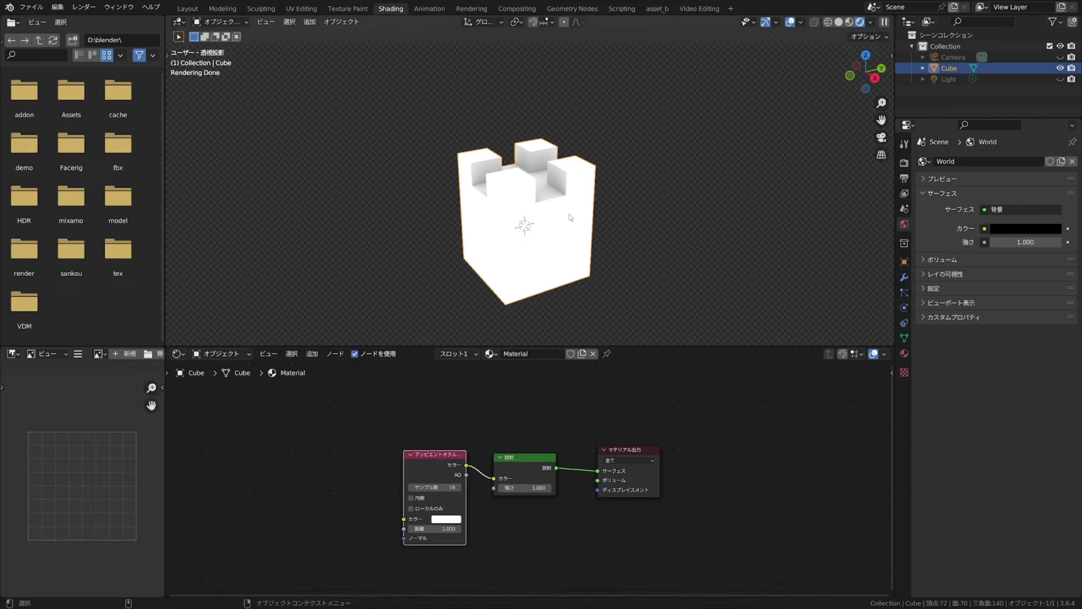
# Lower the Ambient Occlusion distance to 0.2.
pyautogui.moveTo(555, 187)
pyautogui.mouseDown(button='middle')
pyautogui.moveTo(546, 193)
pyautogui.moveTo(558, 191)
pyautogui.mouseUp(button='middle')
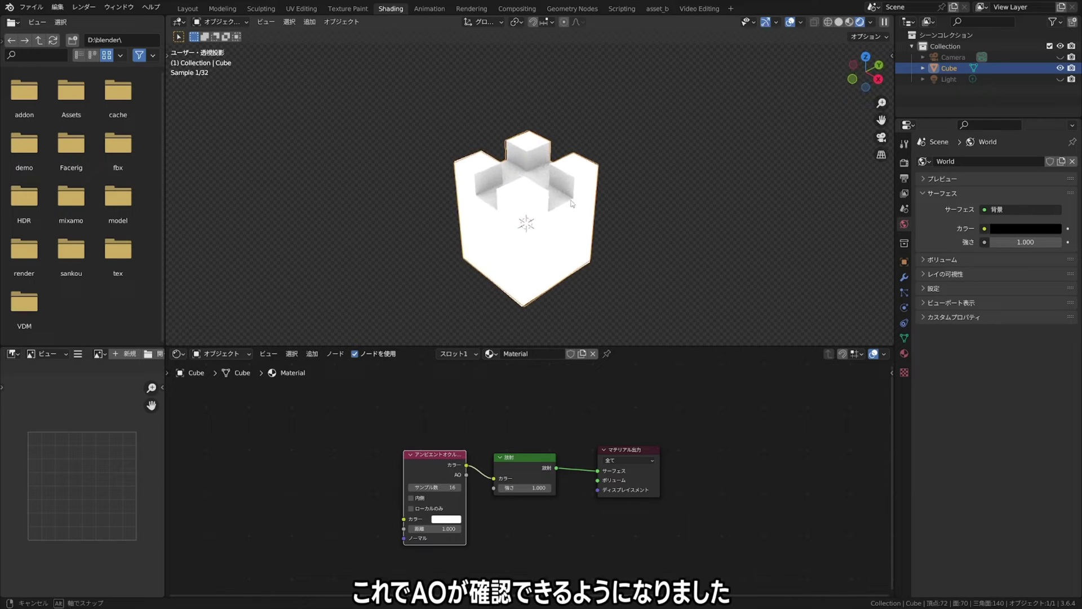
pyautogui.scroll(1, 559, 189)
pyautogui.scroll(1, 559, 187)
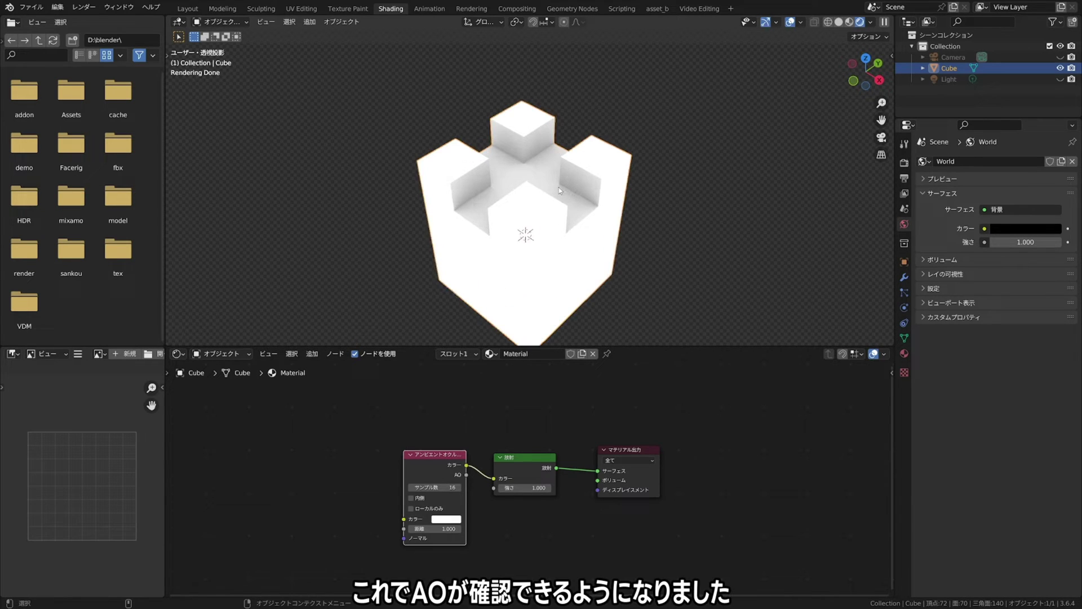
pyautogui.scroll(2, 559, 187)
pyautogui.scroll(1, 559, 187)
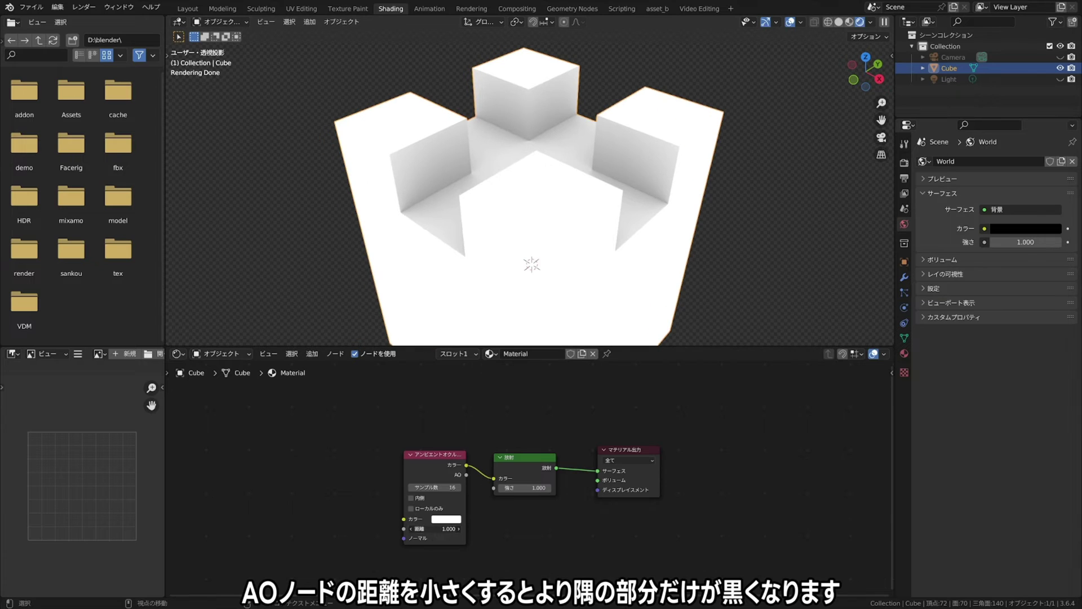
pyautogui.moveTo(442, 529); pyautogui.dragTo(405, 529)
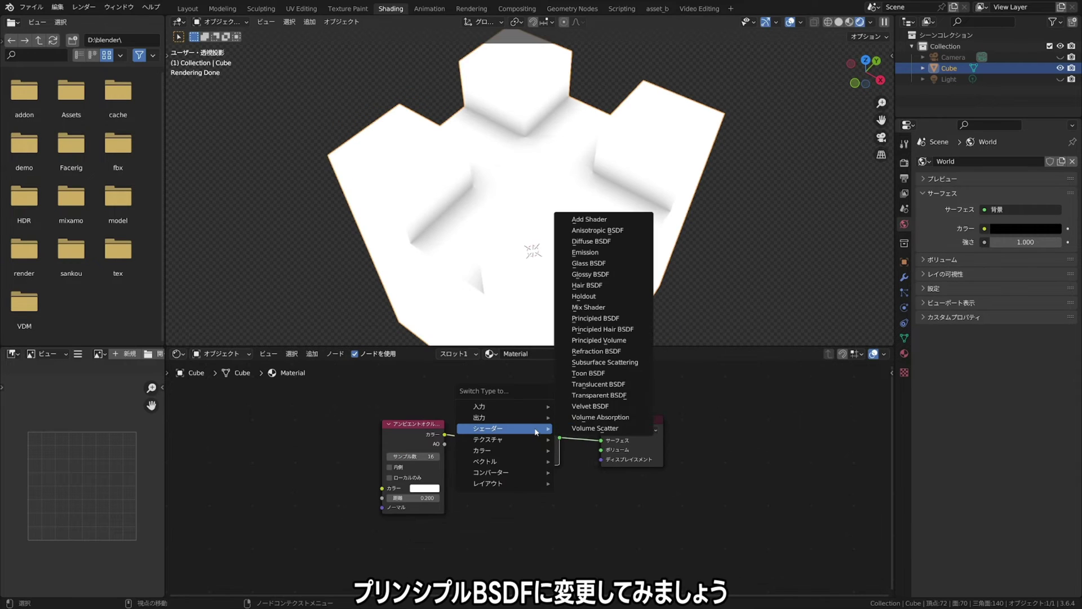
# Restore the Principled BSDF, set the World colour to white, and shift the AO node left.
pyautogui.click(597, 318)
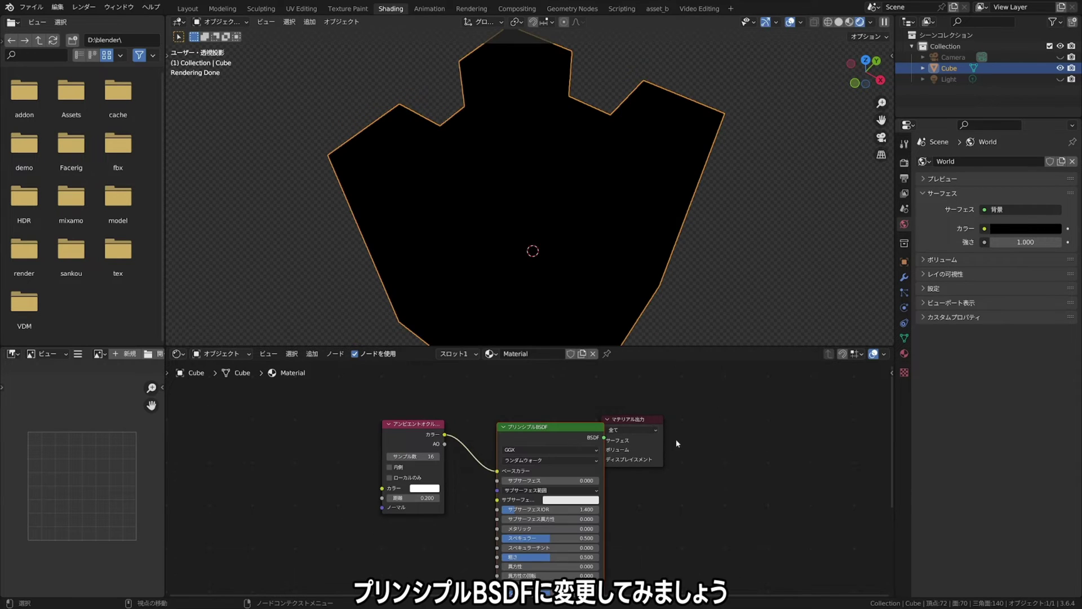
pyautogui.click(1026, 229)
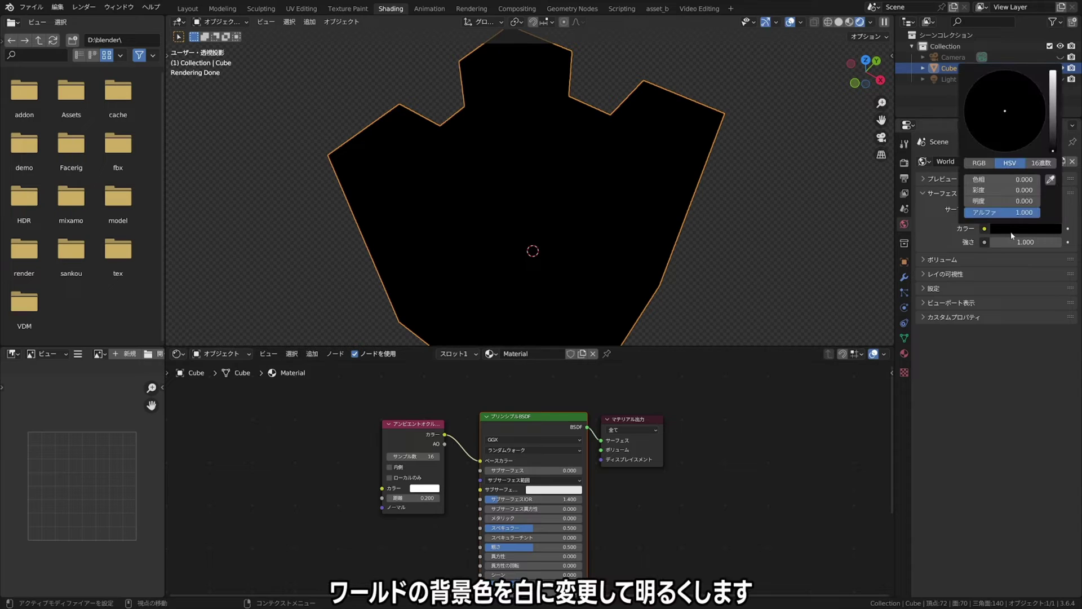
pyautogui.moveTo(1051, 146); pyautogui.dragTo(1052, 71)
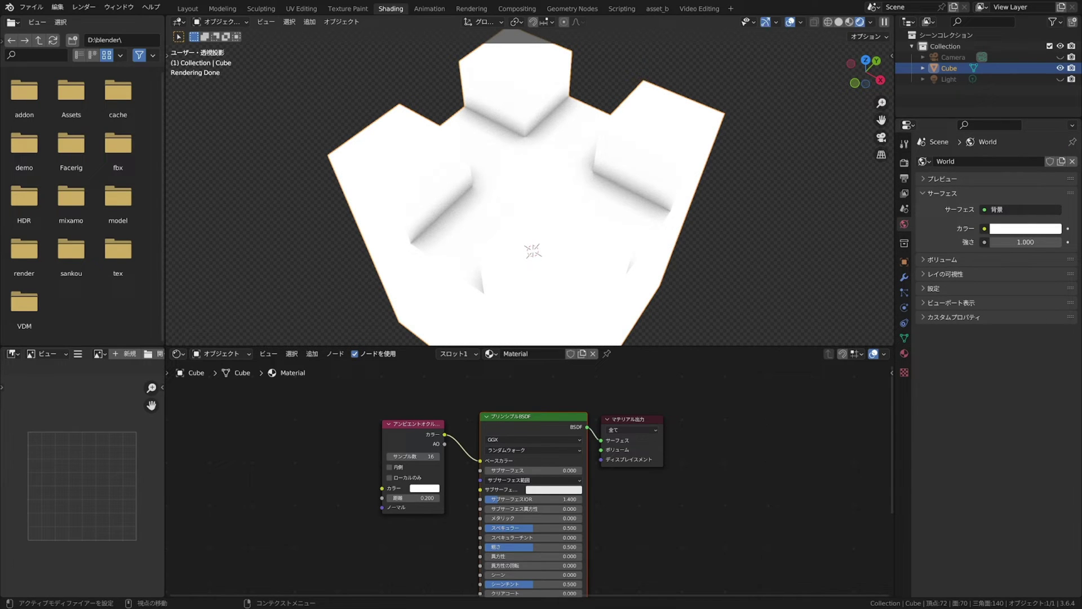
pyautogui.moveTo(414, 423); pyautogui.dragTo(305, 432)
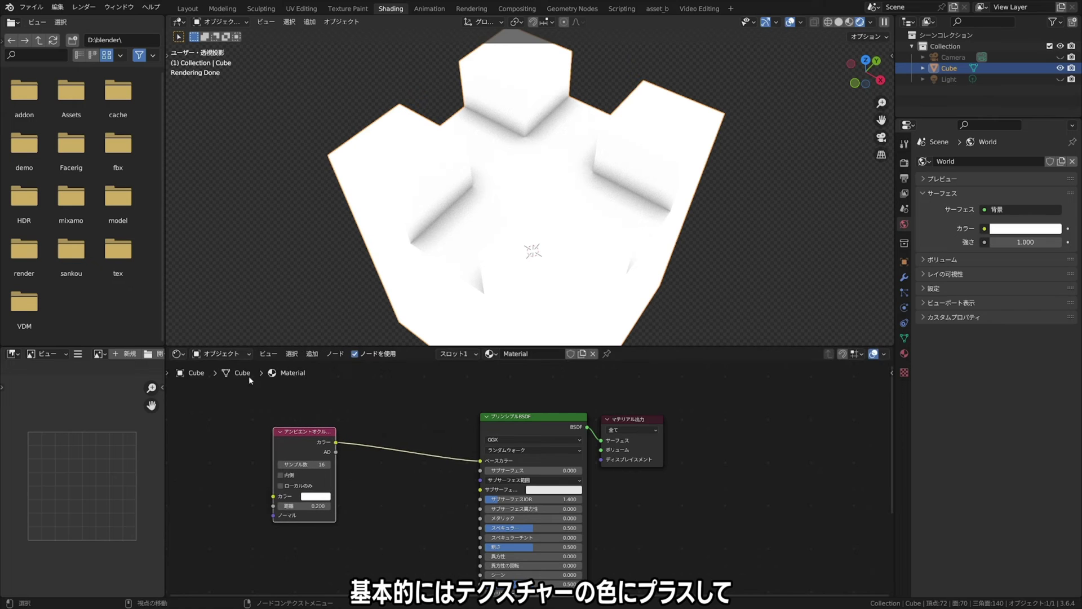
# Add a cyan RGB node linked into the Principled BSDF base colour.
pyautogui.click(311, 354)
pyautogui.moveTo(330, 382)
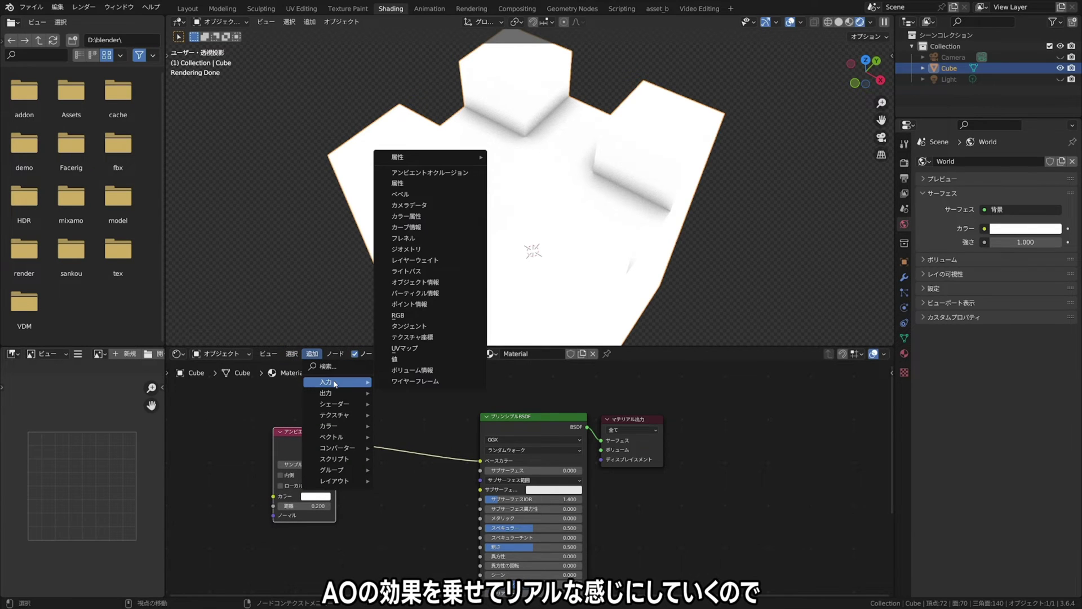
pyautogui.click(398, 315)
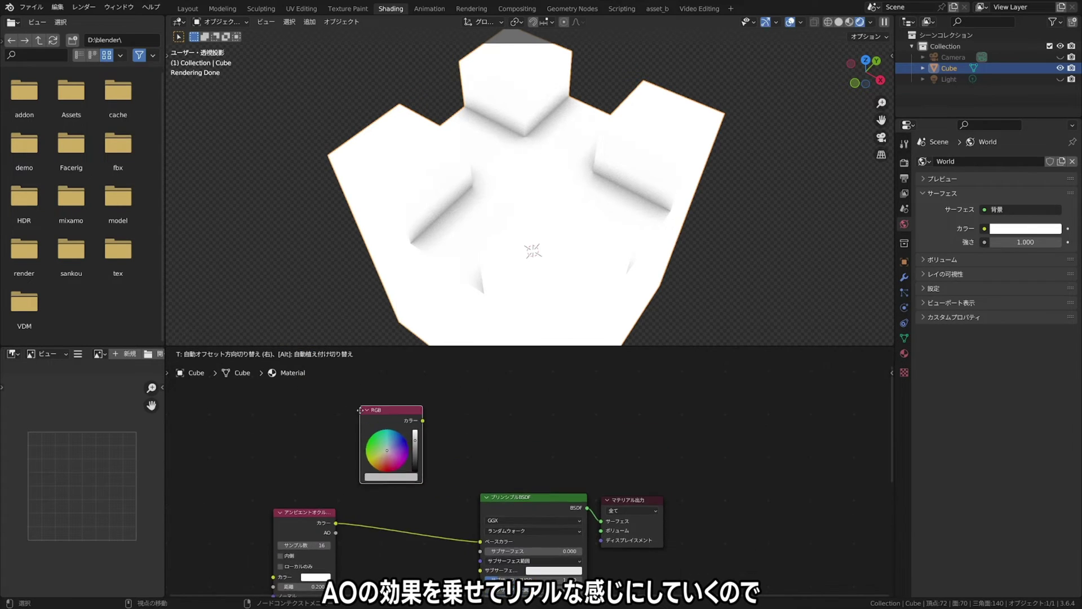
pyautogui.click(297, 418)
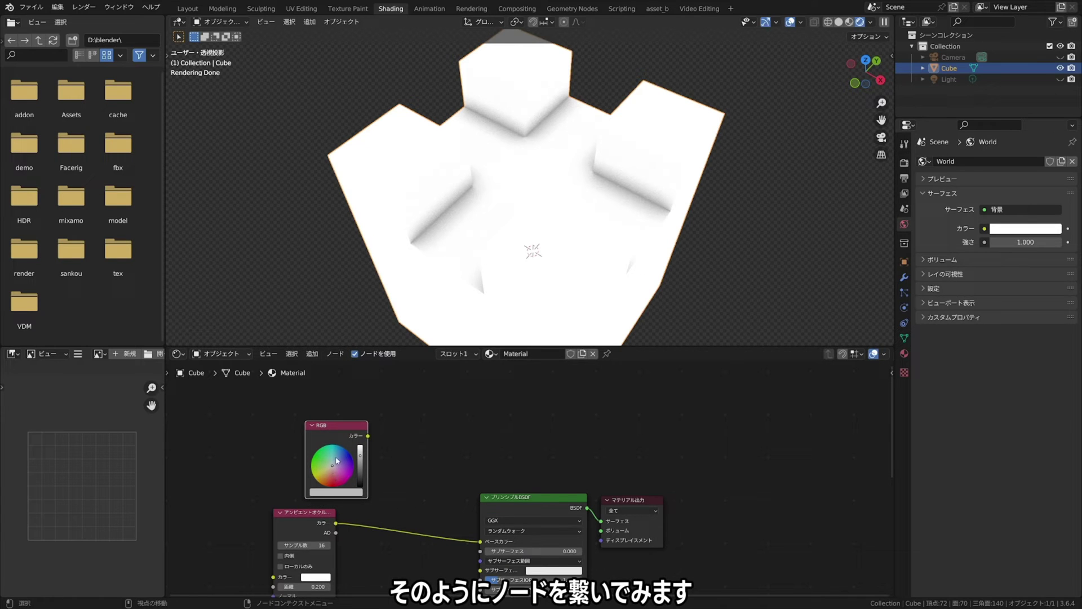
pyautogui.moveTo(337, 460); pyautogui.dragTo(336, 449)
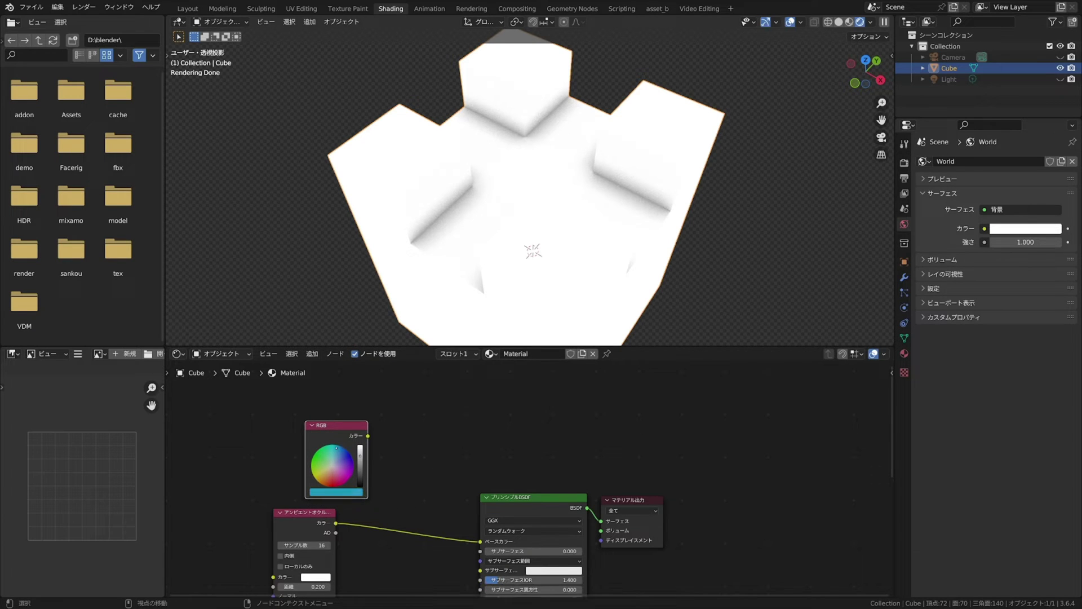
pyautogui.moveTo(366, 433); pyautogui.dragTo(476, 542)
pyautogui.moveTo(299, 513); pyautogui.dragTo(364, 466, button='middle')
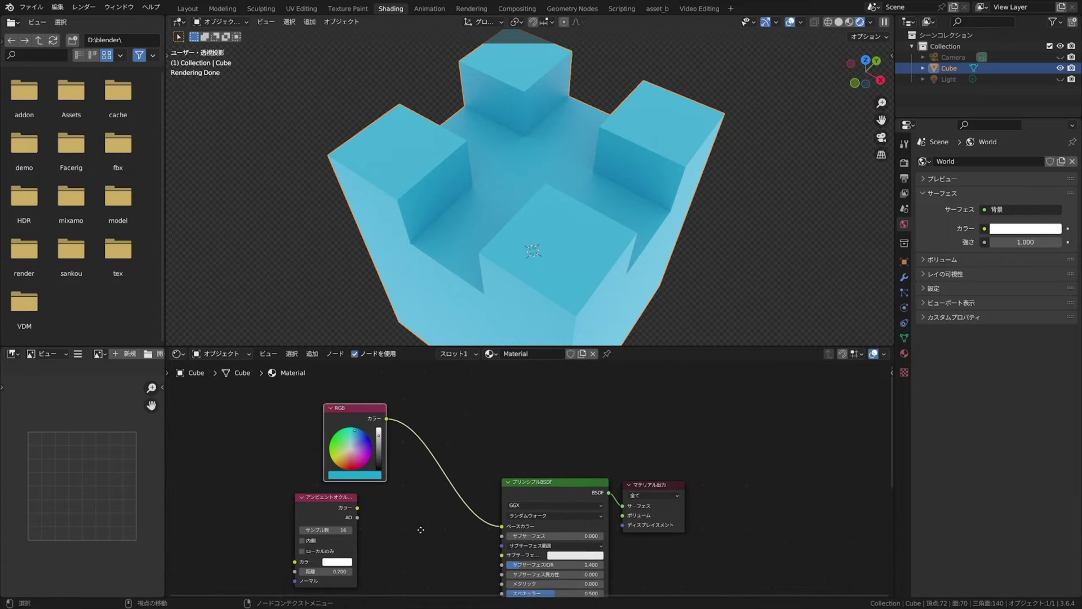
pyautogui.moveTo(399, 377); pyautogui.dragTo(338, 379)
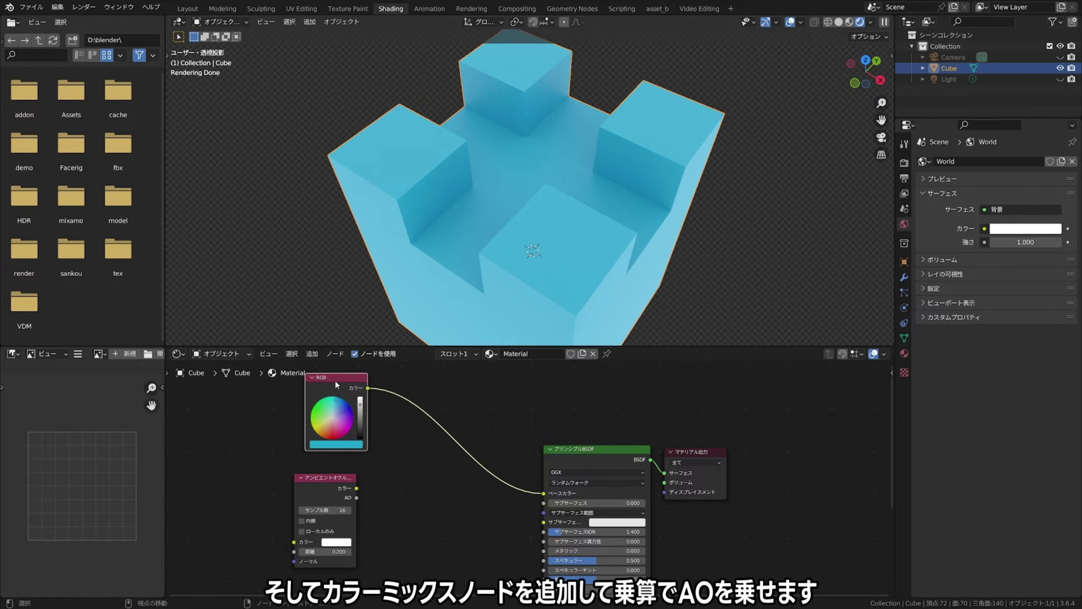
# Insert a Mix colour node into the base-colour link, with AO Color in its second input.
pyautogui.click(312, 354)
pyautogui.moveTo(329, 425)
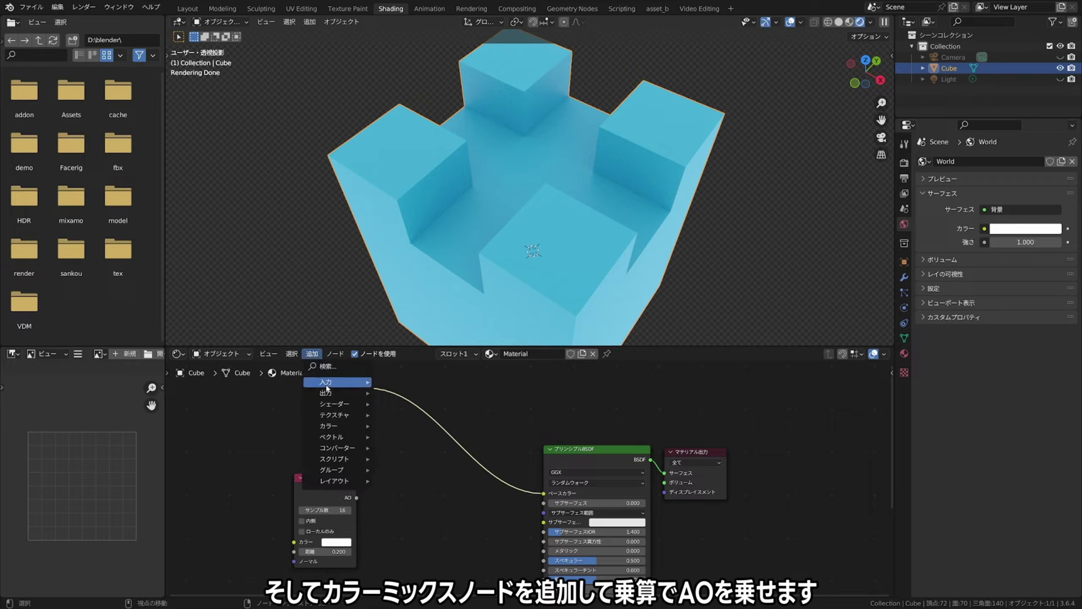
pyautogui.click(412, 479)
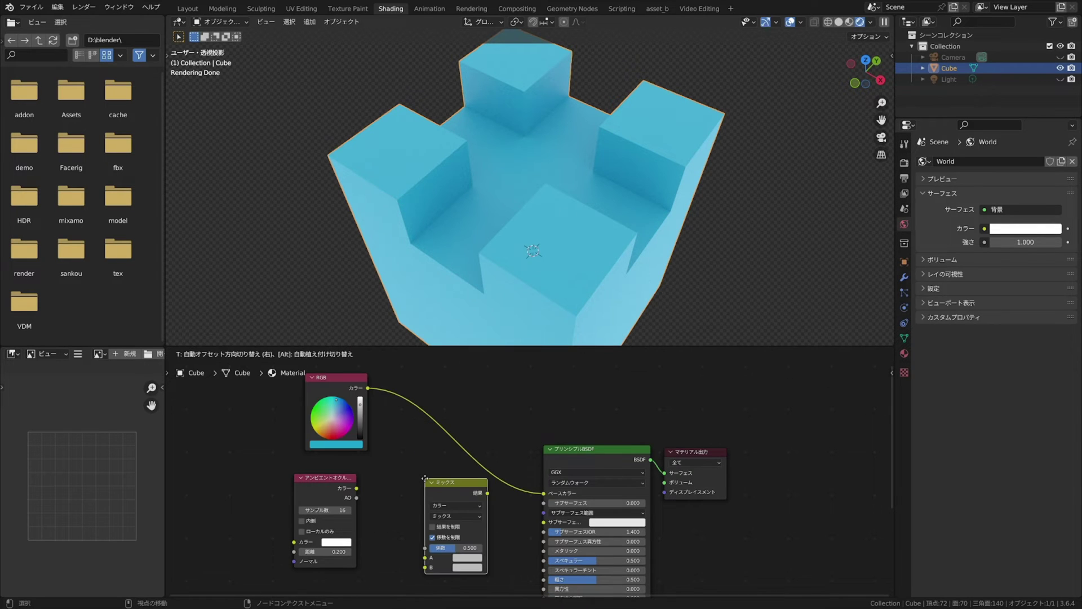
pyautogui.click(451, 446)
pyautogui.moveTo(361, 488); pyautogui.dragTo(366, 493)
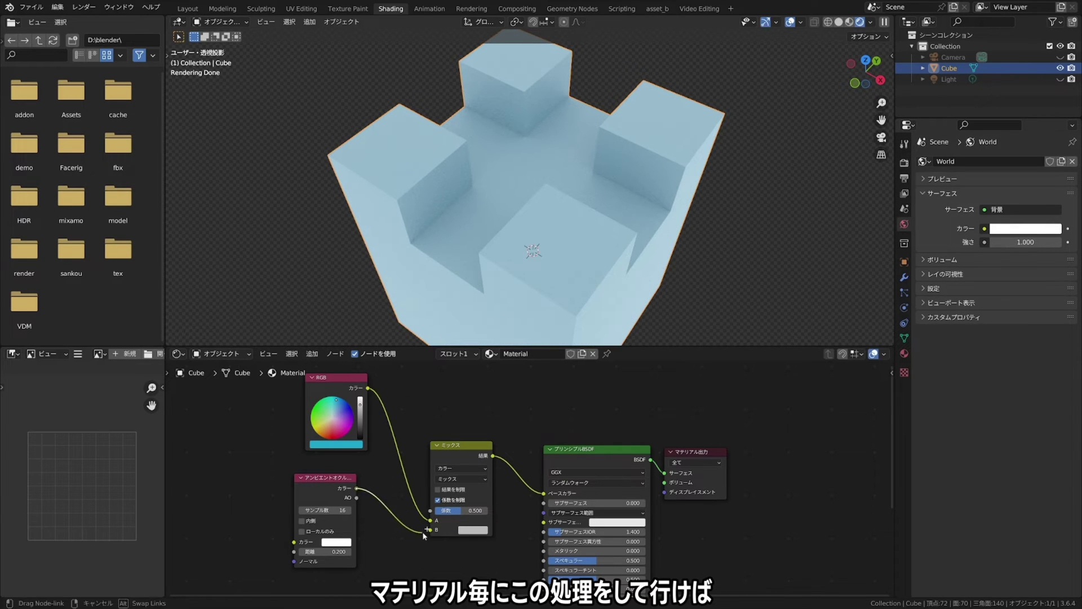
pyautogui.moveTo(423, 532); pyautogui.dragTo(488, 511)
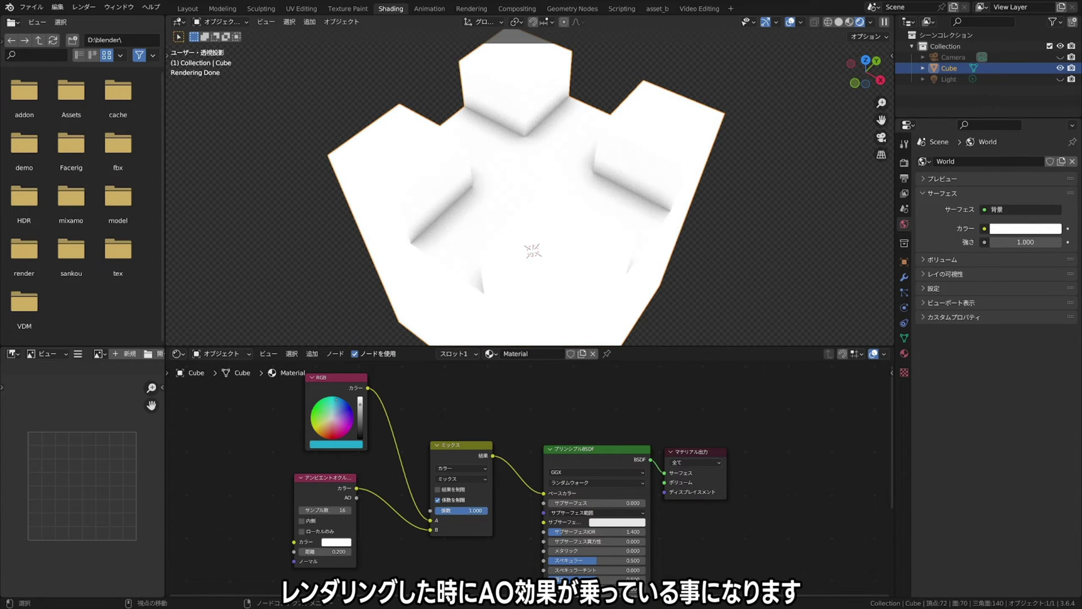
# Set the Mix node's blend mode to Multiply and test its factor.
pyautogui.click(481, 478)
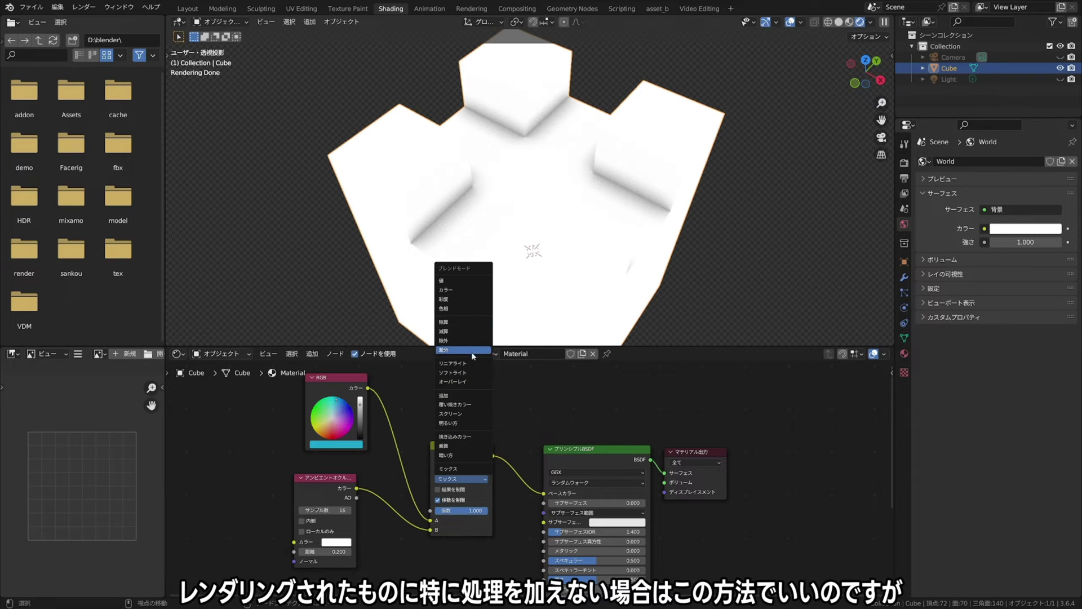
pyautogui.click(461, 446)
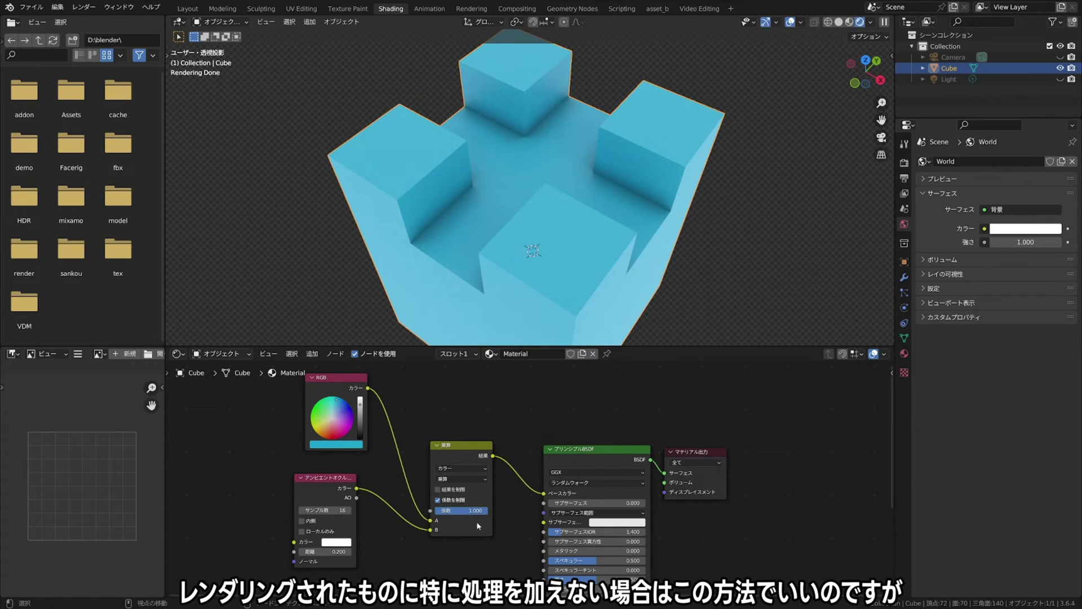
pyautogui.moveTo(487, 510)
pyautogui.mouseDown()
pyautogui.moveTo(437, 511)
pyautogui.moveTo(487, 510)
pyautogui.mouseUp()
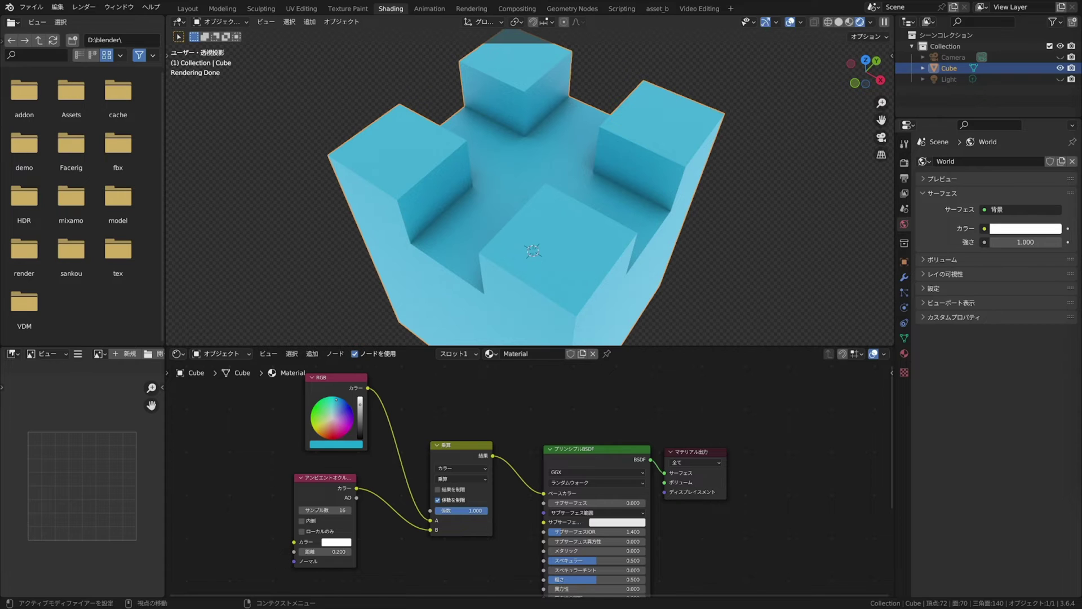
# Enable the Ambient Occlusion light pass in View Layer Properties.
pyautogui.click(904, 193)
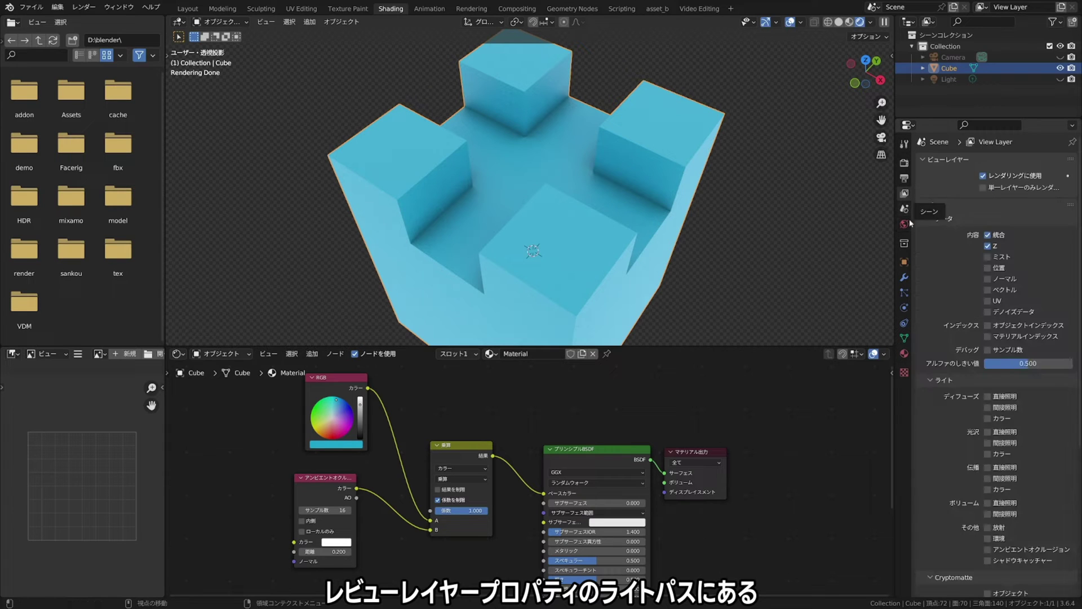
pyautogui.scroll(-8, 929, 275)
pyautogui.scroll(-3, 948, 355)
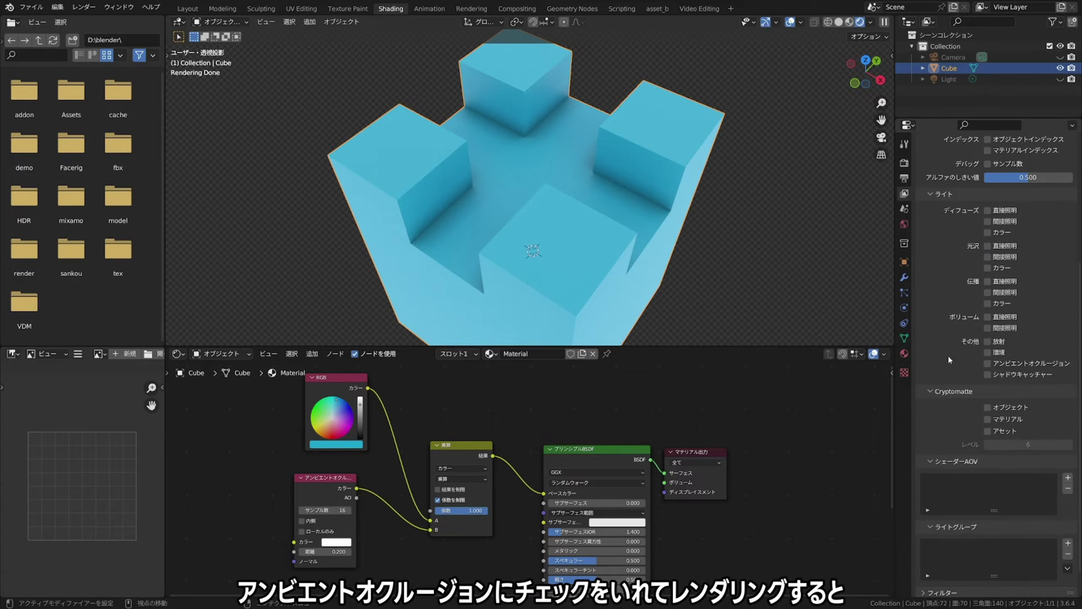
pyautogui.click(988, 364)
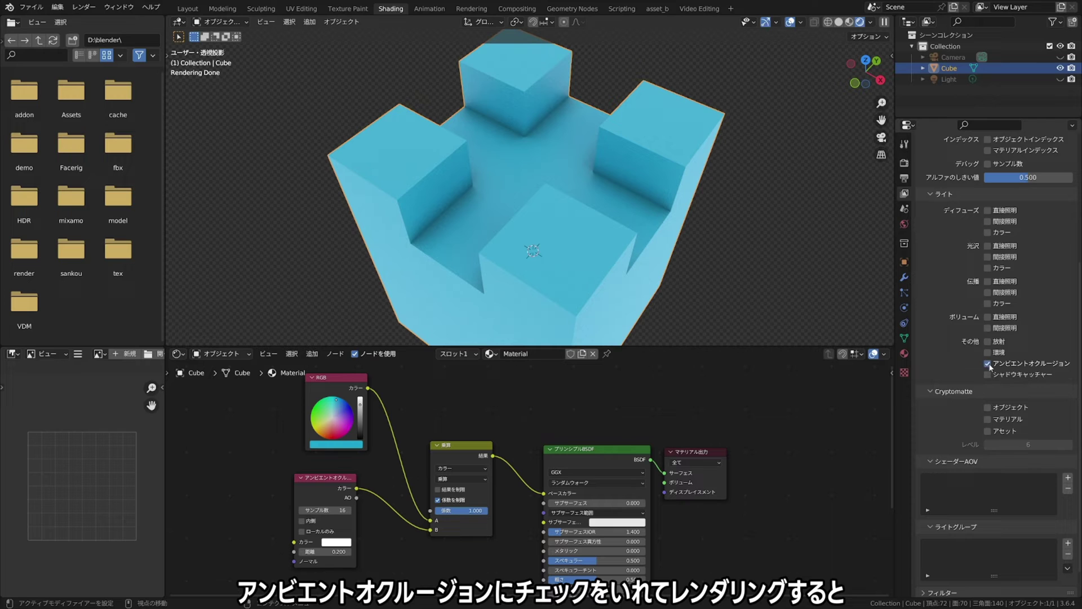
# Render the image and view its AO pass.
pyautogui.click(84, 6)
pyautogui.click(101, 18)
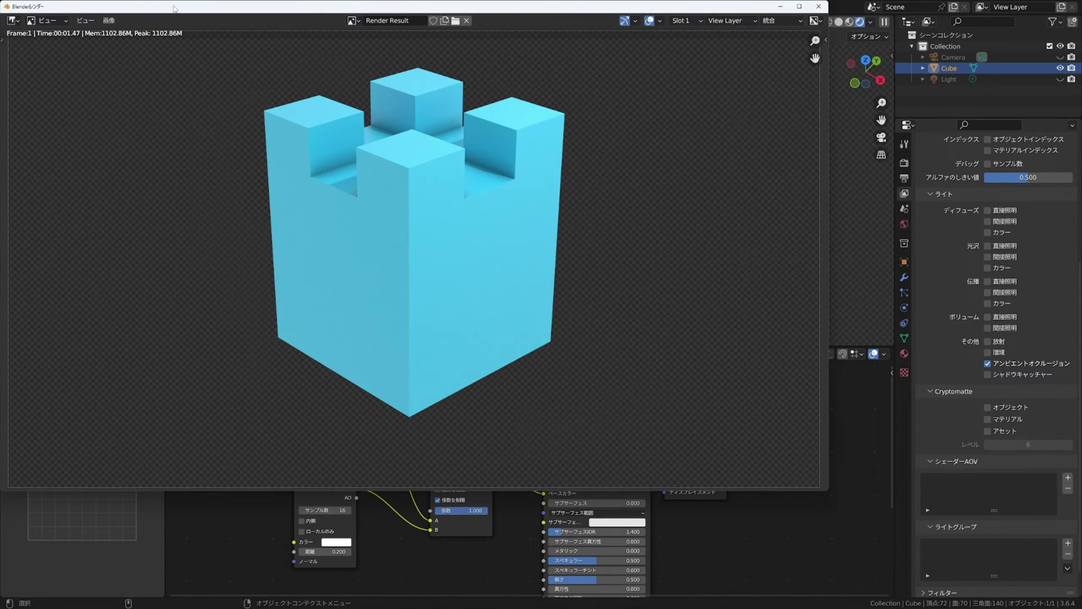
pyautogui.moveTo(174, 8); pyautogui.dragTo(274, 63)
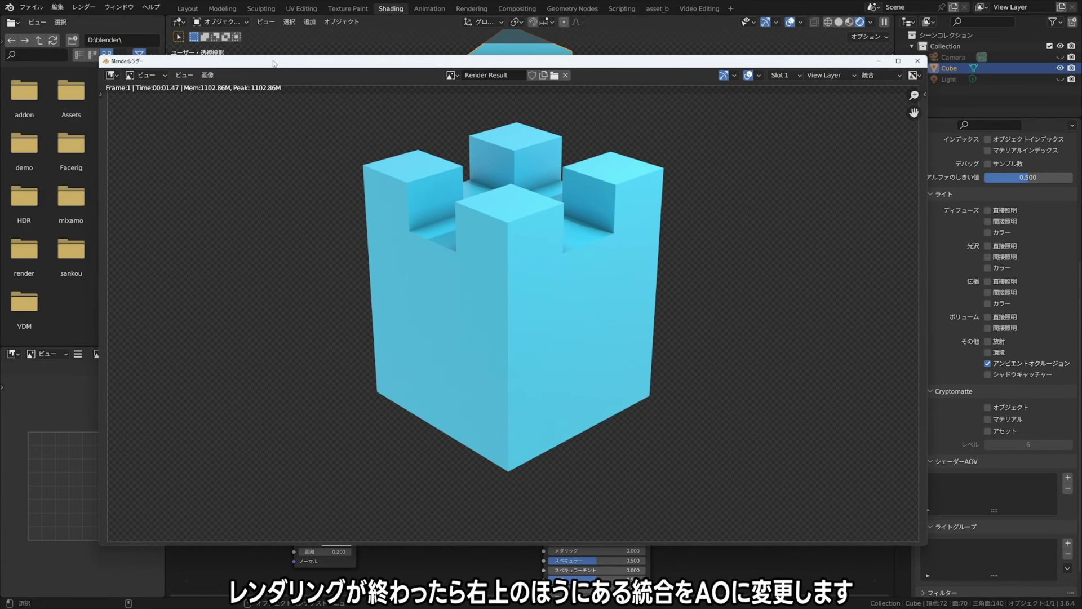
pyautogui.click(890, 78)
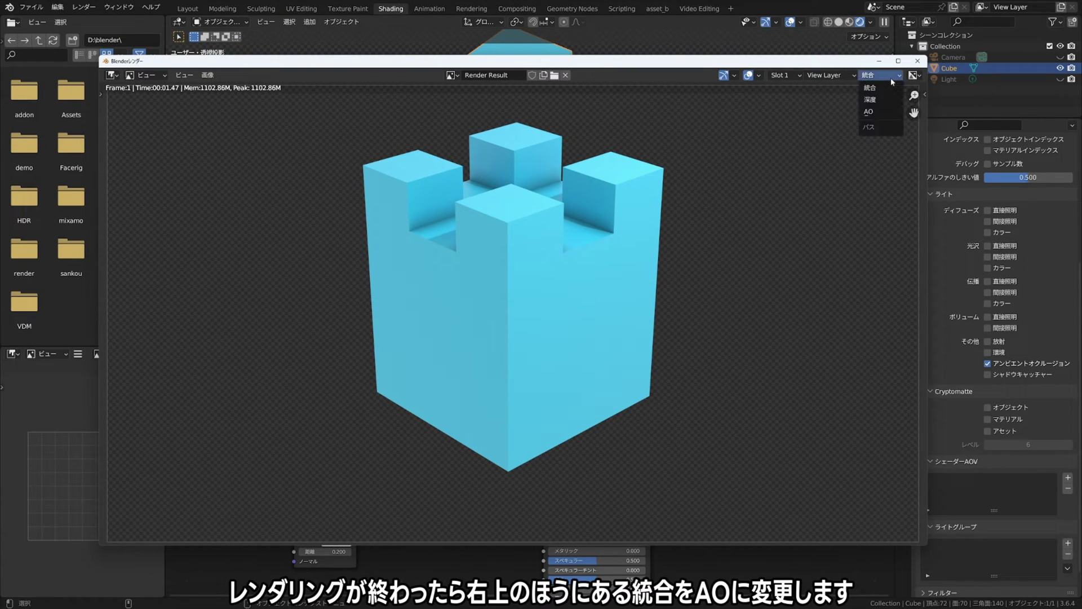
pyautogui.click(890, 112)
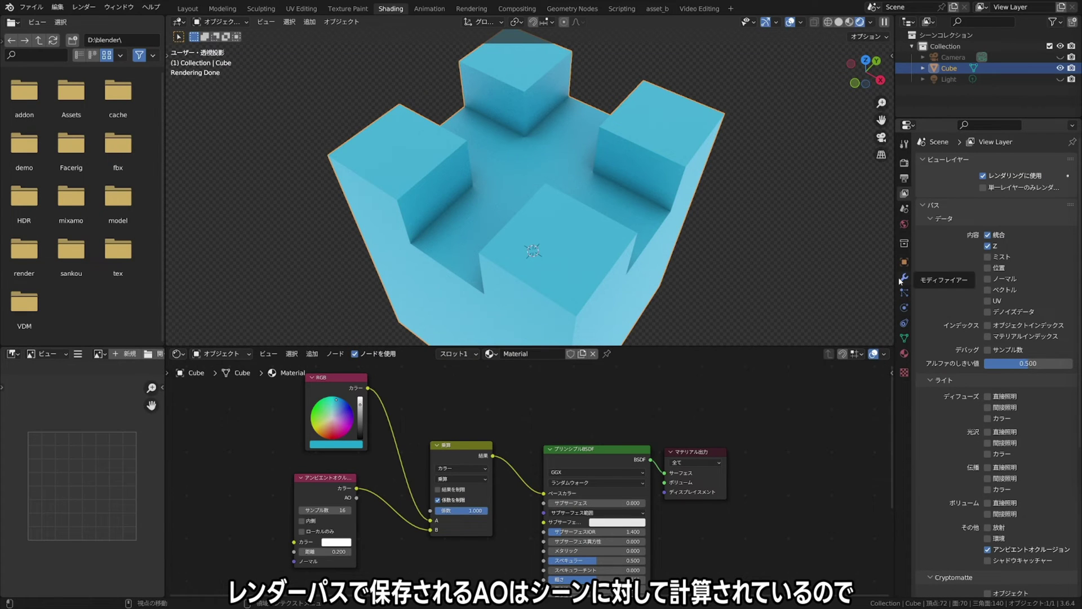
# Set the Light Paths Fast GI Approximation AO distance to 0.2 m.
pyautogui.click(903, 163)
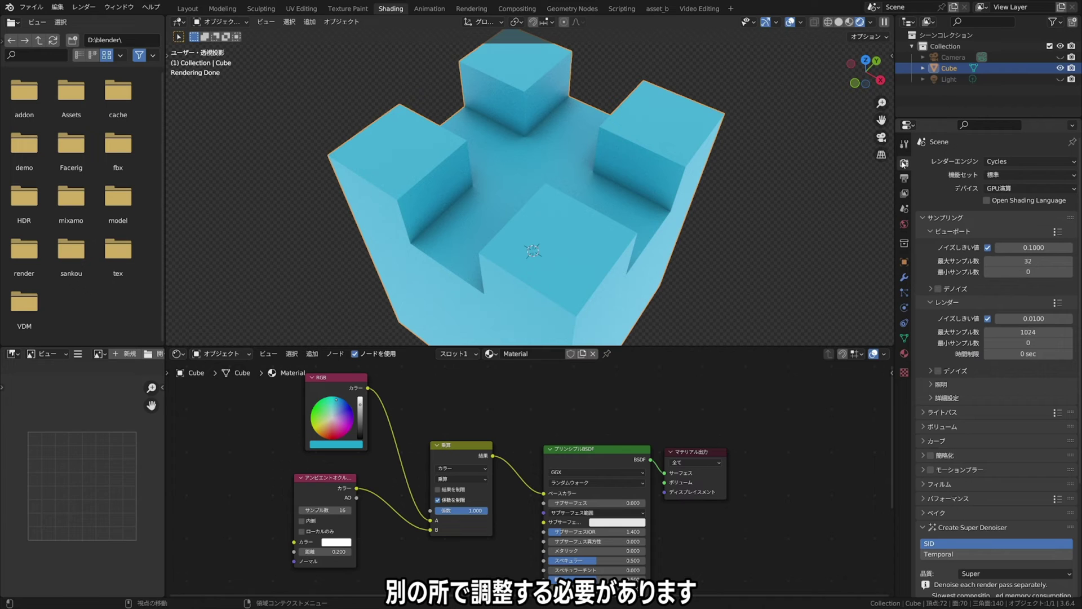
pyautogui.click(922, 412)
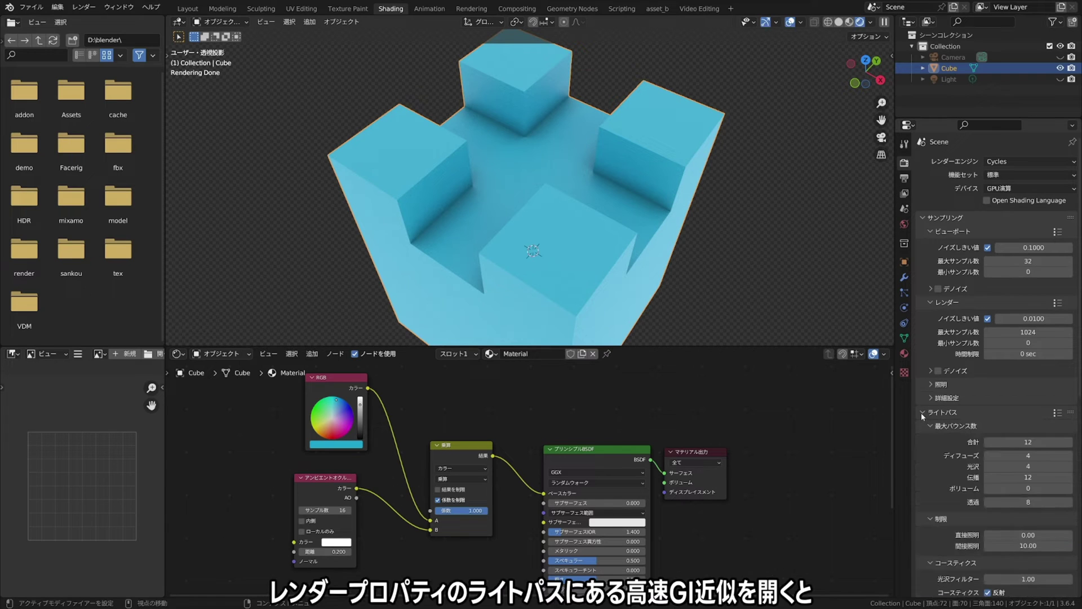
pyautogui.scroll(-4, 921, 412)
pyautogui.scroll(-4, 921, 413)
pyautogui.scroll(-4, 921, 413)
pyautogui.scroll(-4, 921, 413)
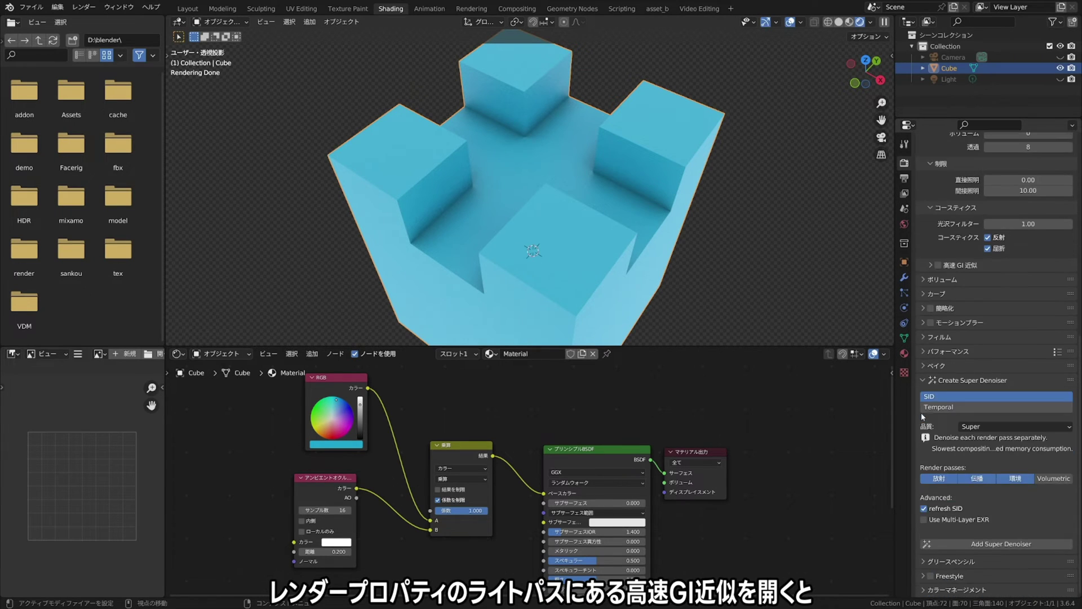
pyautogui.click(941, 265)
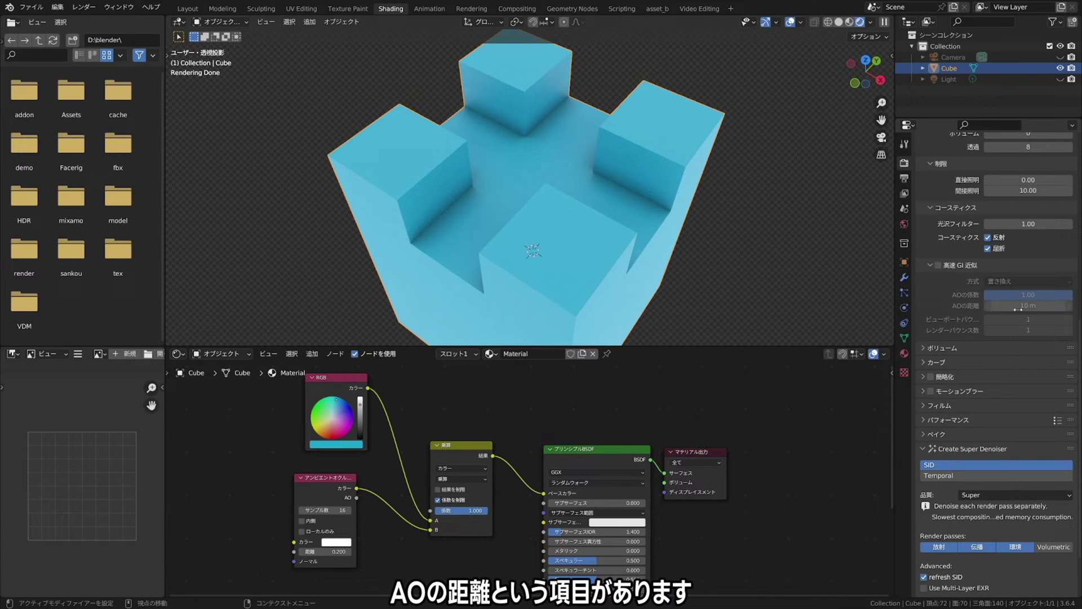
pyautogui.scroll(3, 1018, 309)
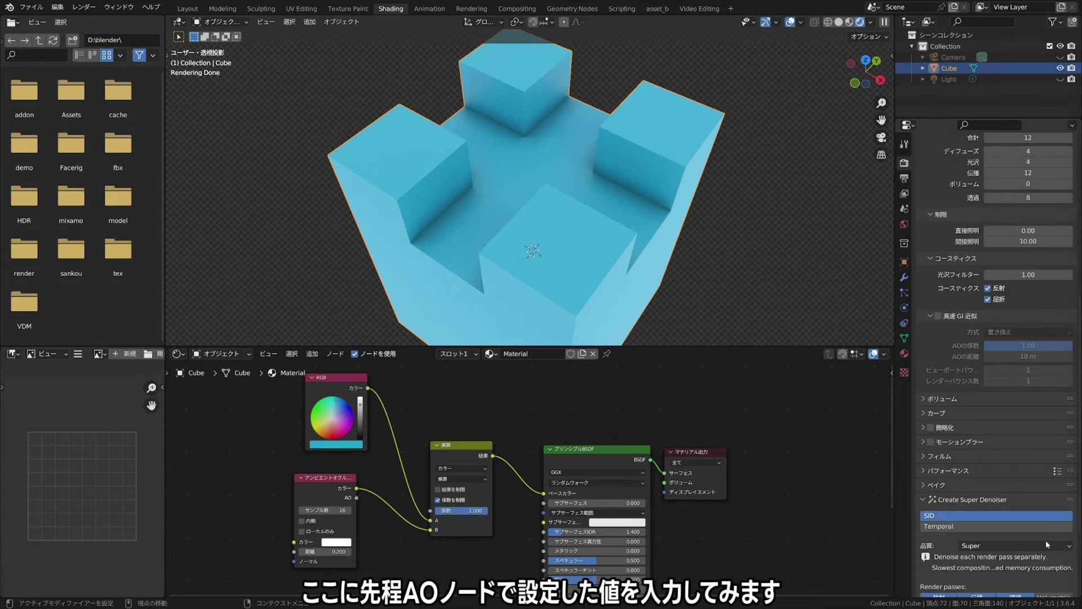
pyautogui.click(1015, 355)
pyautogui.write('0.2')
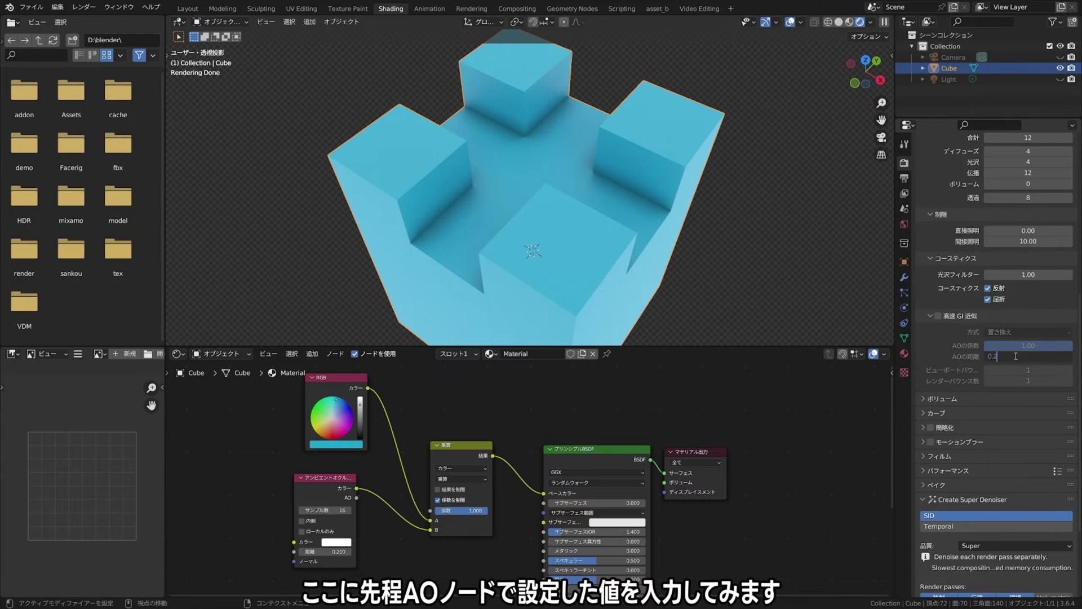
pyautogui.press('Return')
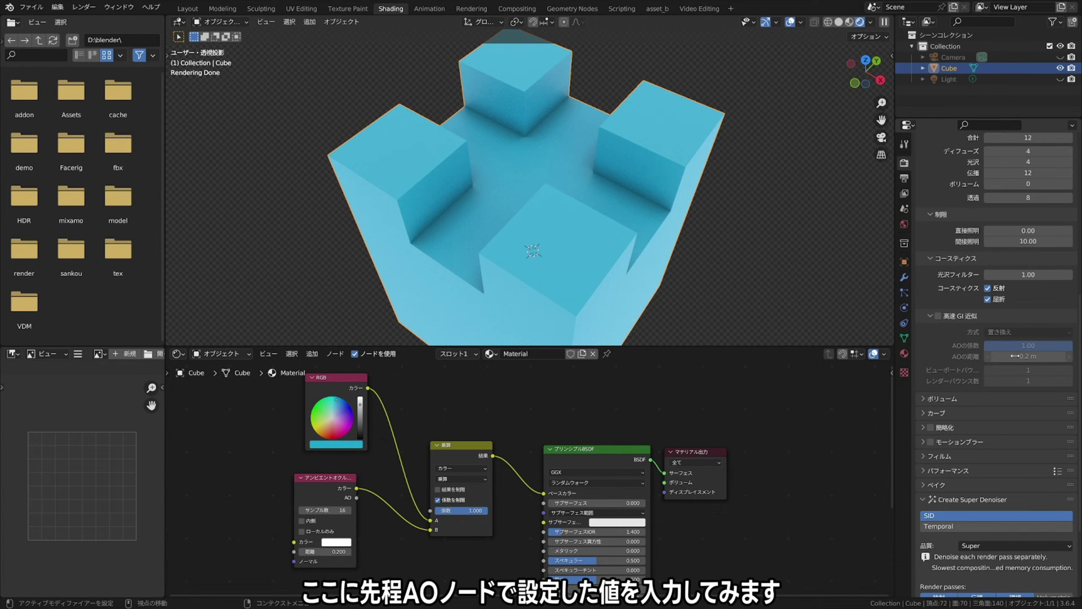
pyautogui.click(83, 6)
# Render the frame with the new AO distance, check its AO pass, then close the render window.
pyautogui.click(99, 18)
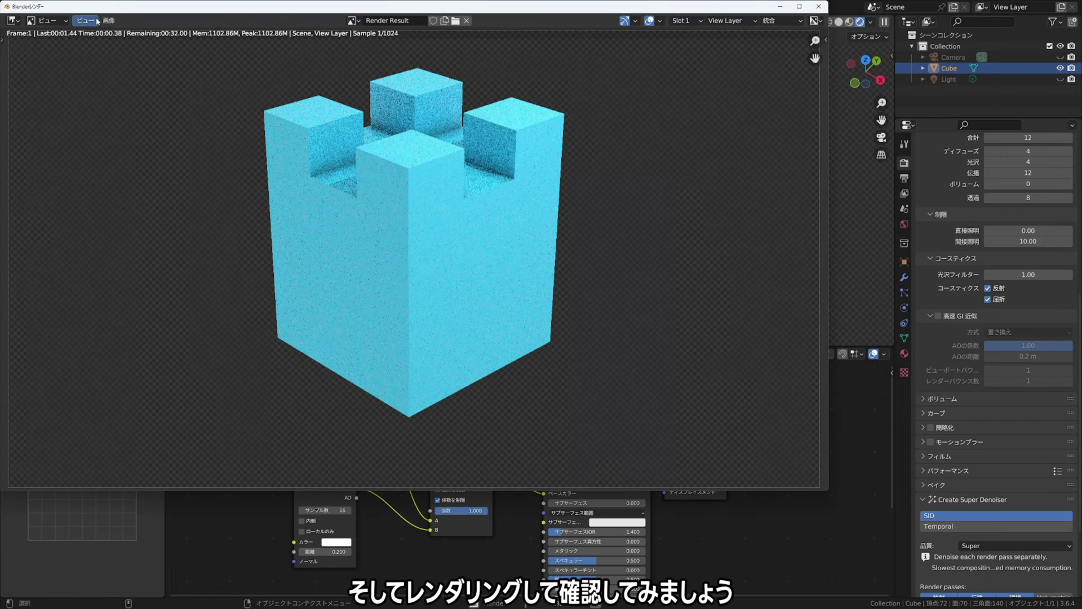
pyautogui.moveTo(97, 6); pyautogui.dragTo(227, 75)
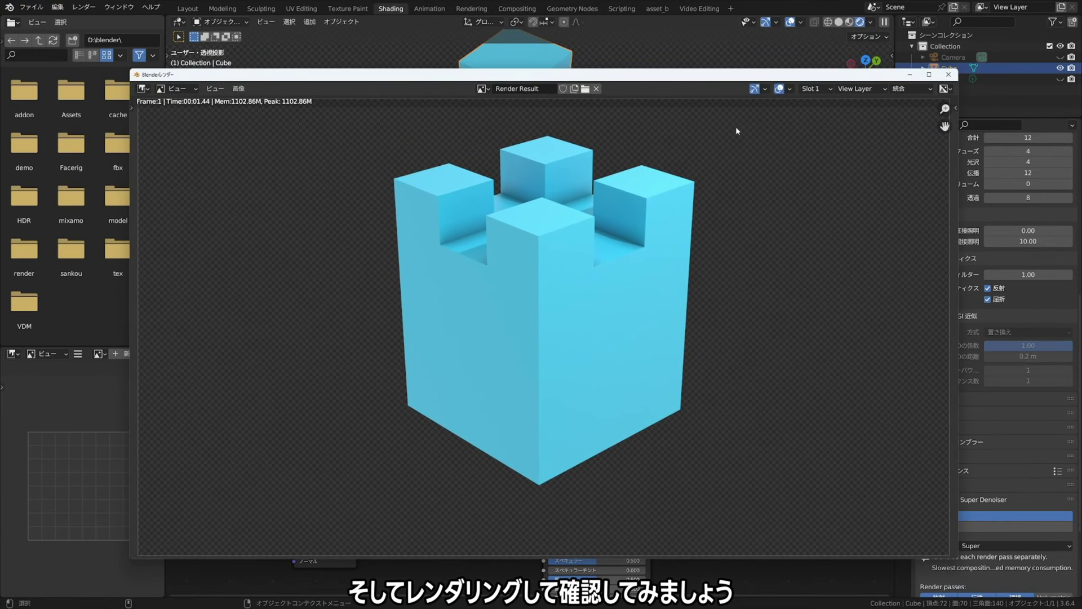
pyautogui.click(905, 89)
pyautogui.click(904, 127)
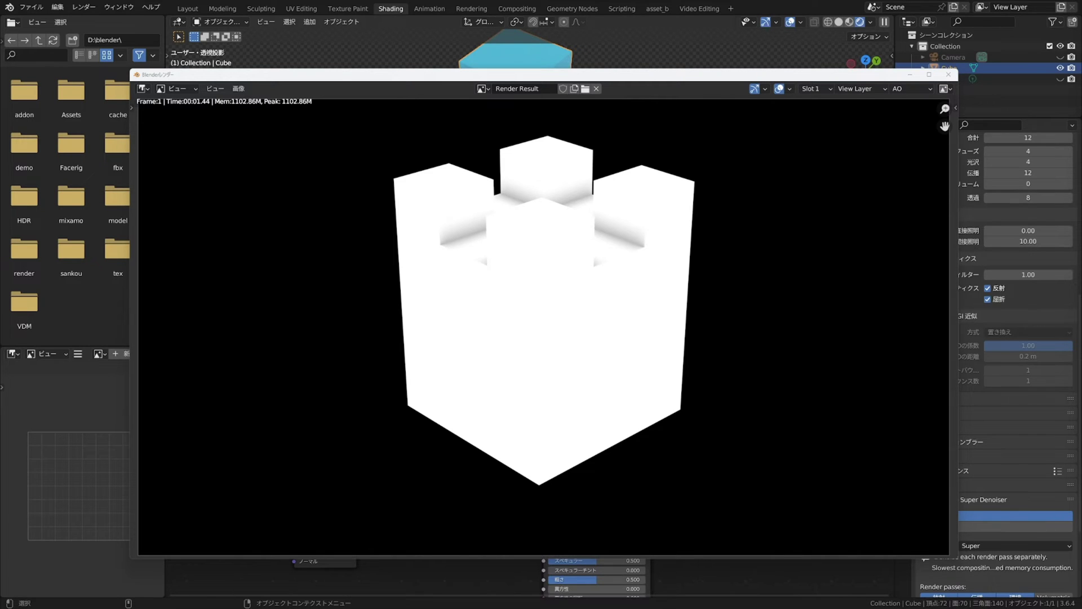
pyautogui.press('Escape')
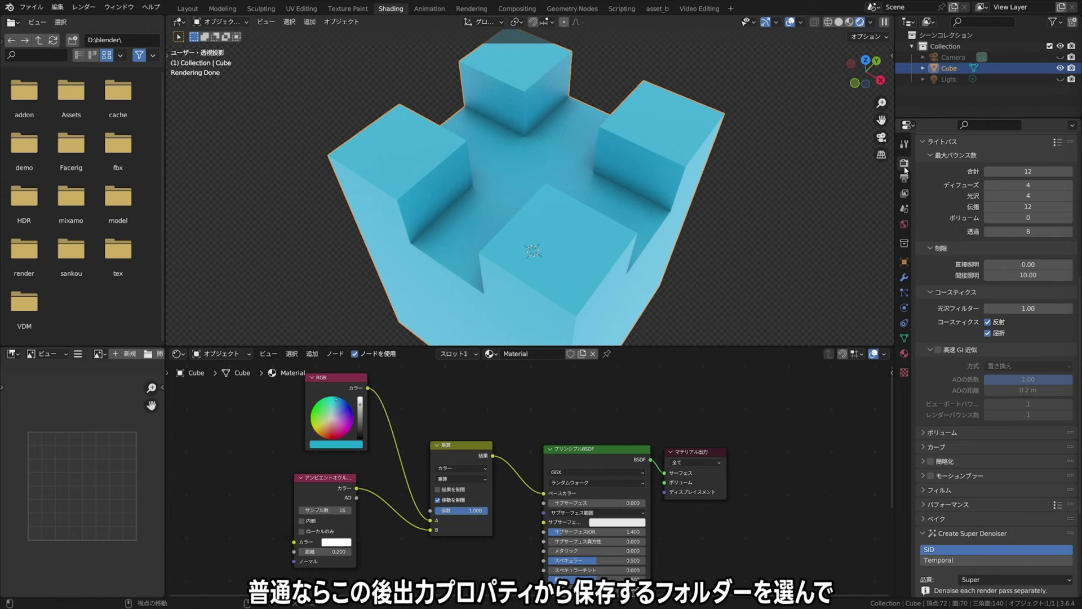
# Show Output Properties and inspect the D:\blender\render\ output path without changing it.
pyautogui.click(904, 178)
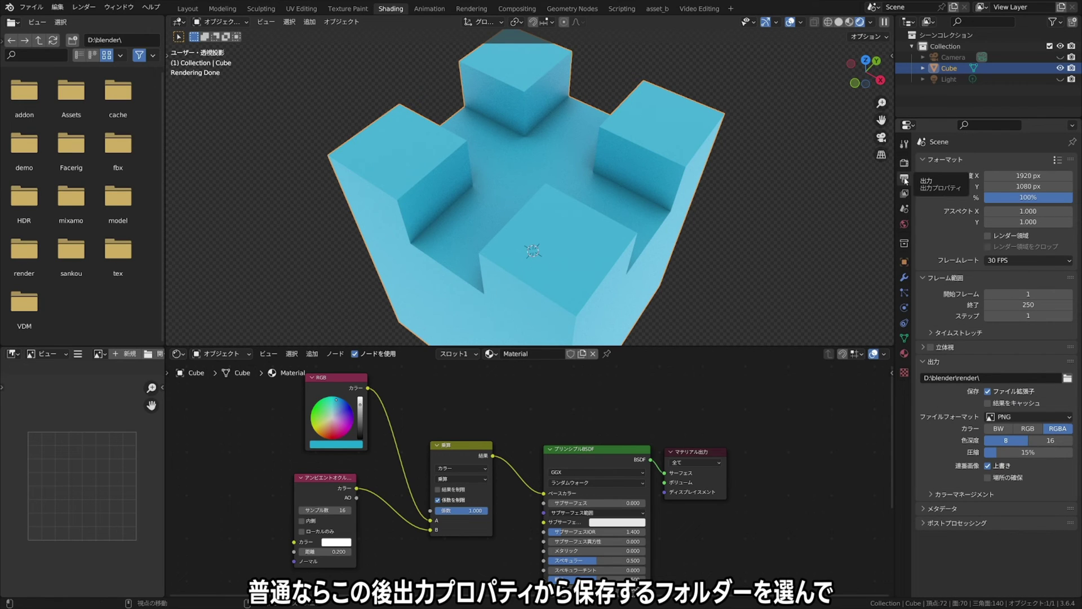
pyautogui.click(1004, 376)
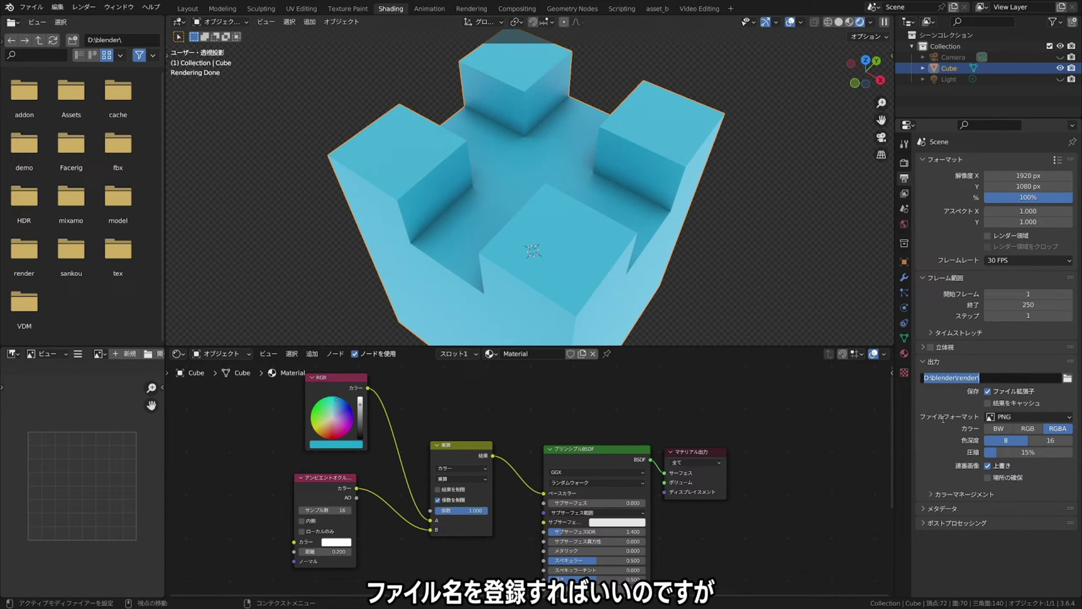
pyautogui.click(939, 445)
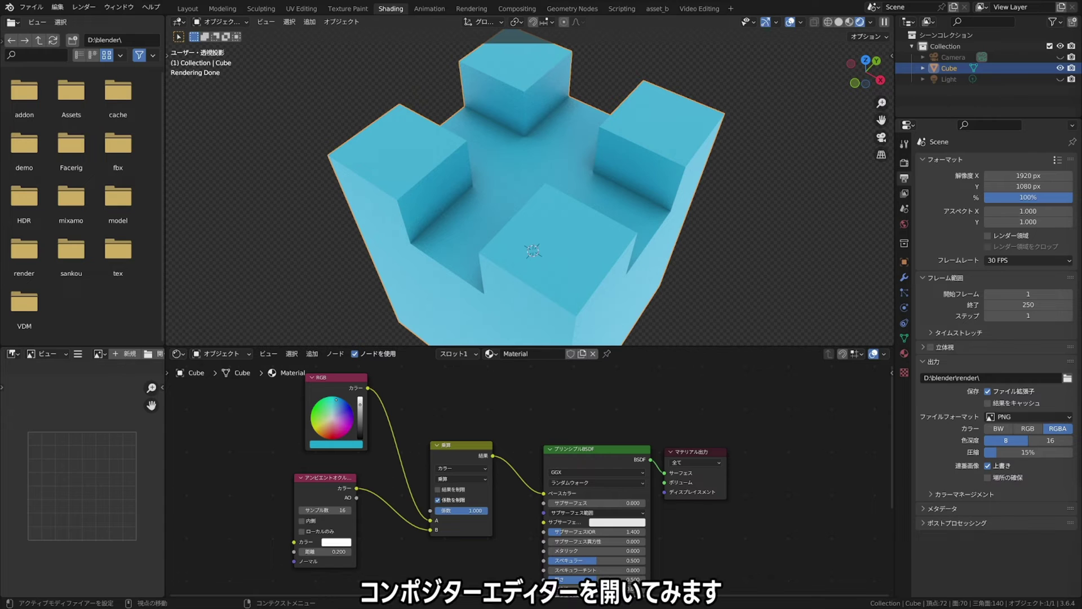
# In Compositing with Use Nodes on, link the Render Layers AO pass into the File Output node.
pyautogui.click(524, 10)
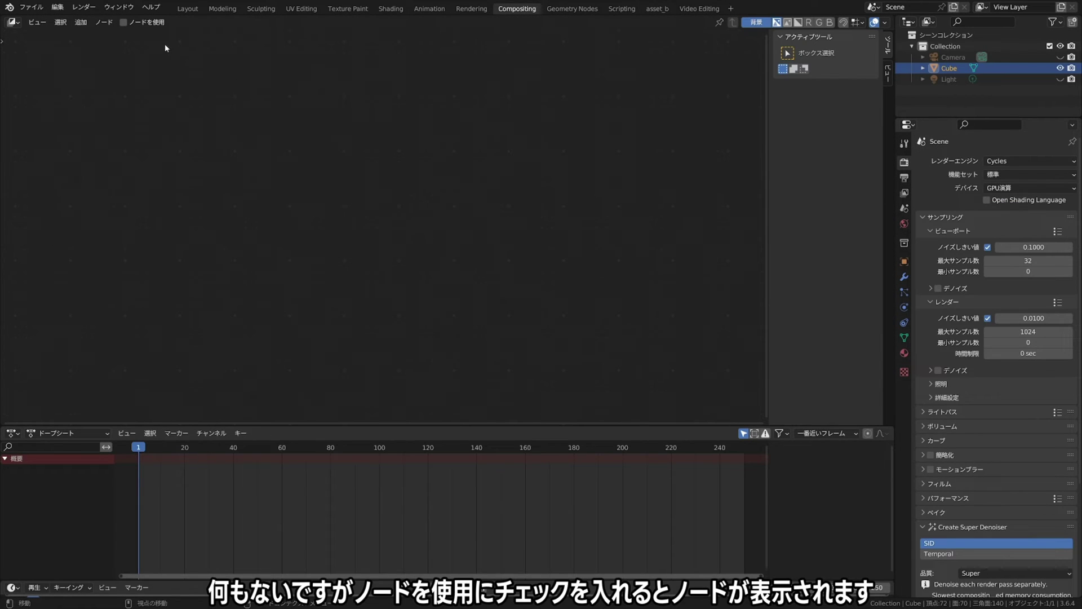
pyautogui.click(123, 23)
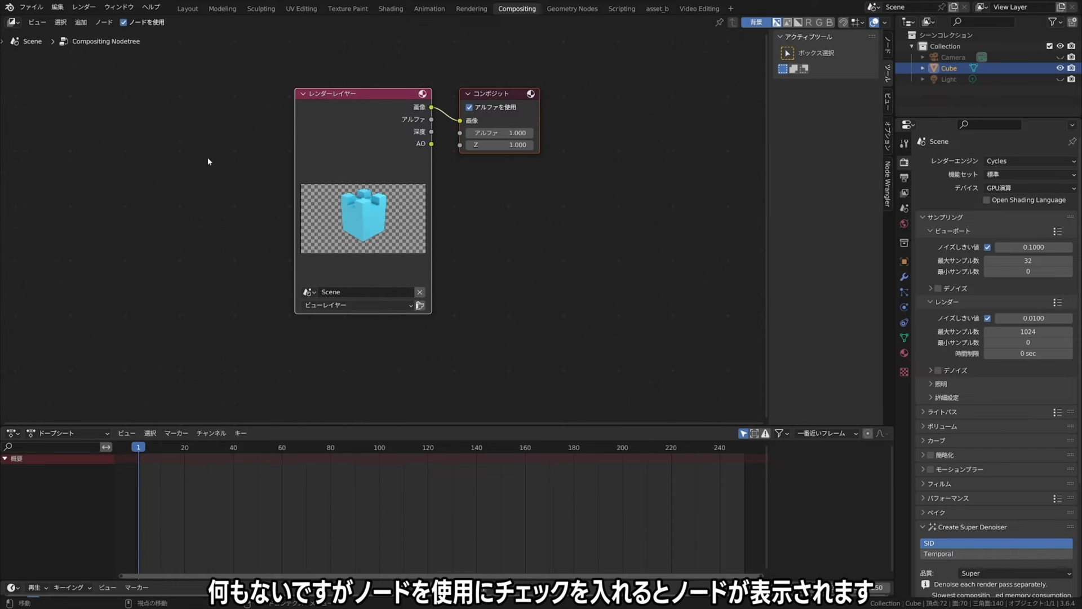
pyautogui.moveTo(378, 97); pyautogui.dragTo(165, 103)
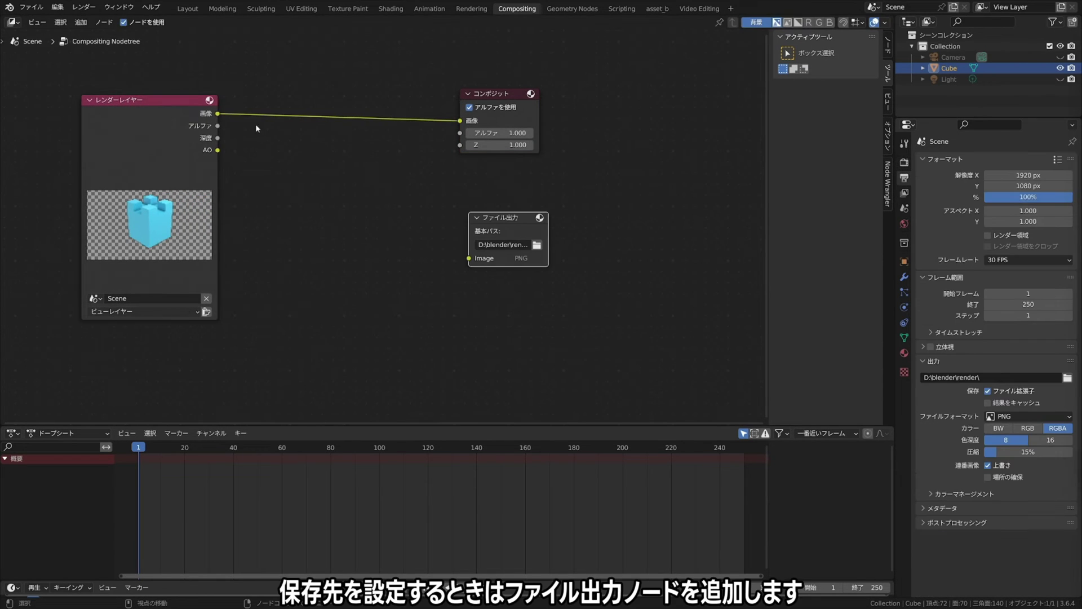
pyautogui.moveTo(218, 150); pyautogui.dragTo(469, 259)
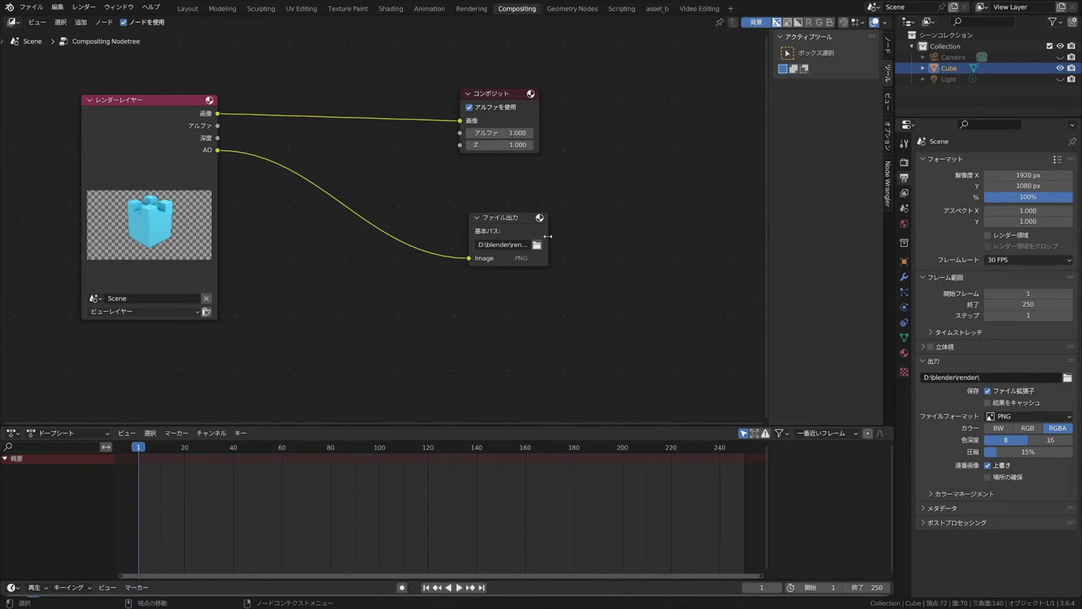
pyautogui.moveTo(548, 237)
pyautogui.mouseDown()
pyautogui.moveTo(568, 237)
pyautogui.moveTo(505, 217)
pyautogui.mouseUp()
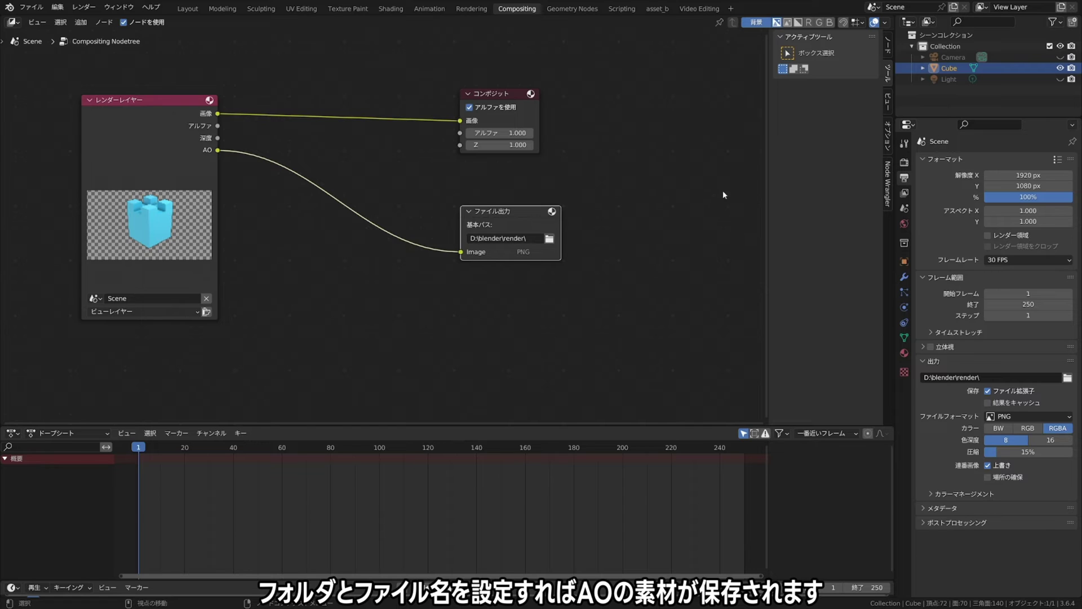
# Name the File Output node's input subpath cube_occ_#### in the sidebar Node properties.
pyautogui.click(889, 51)
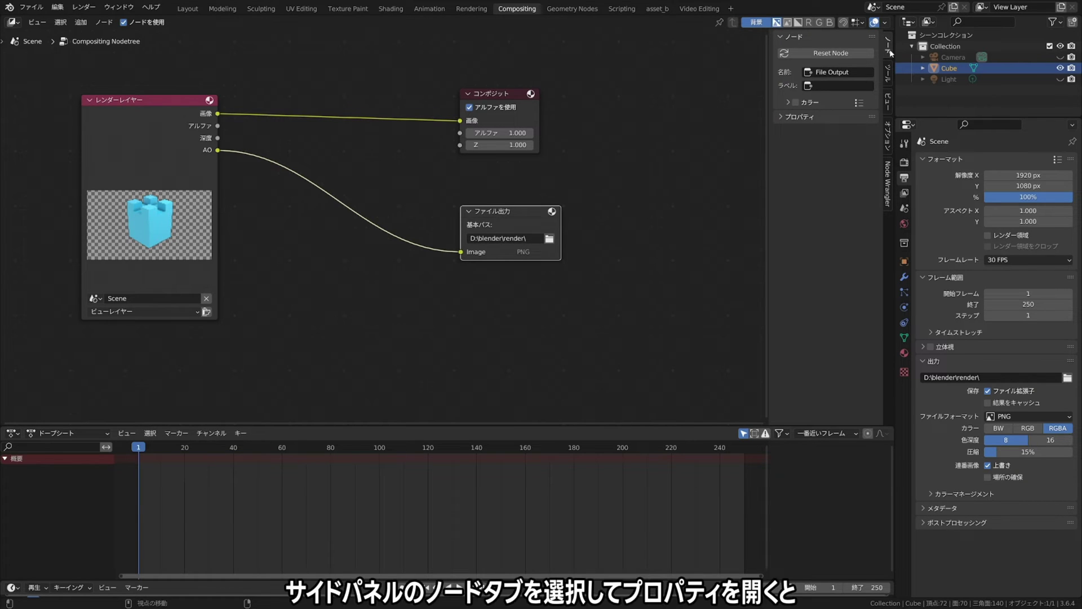
pyautogui.click(780, 119)
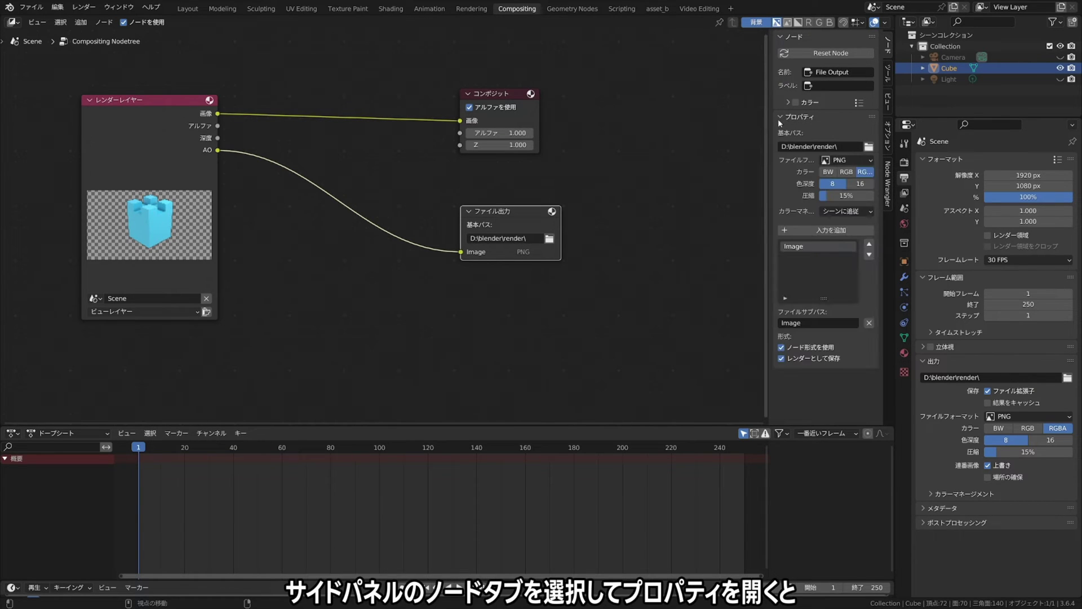
pyautogui.write('cube_o')
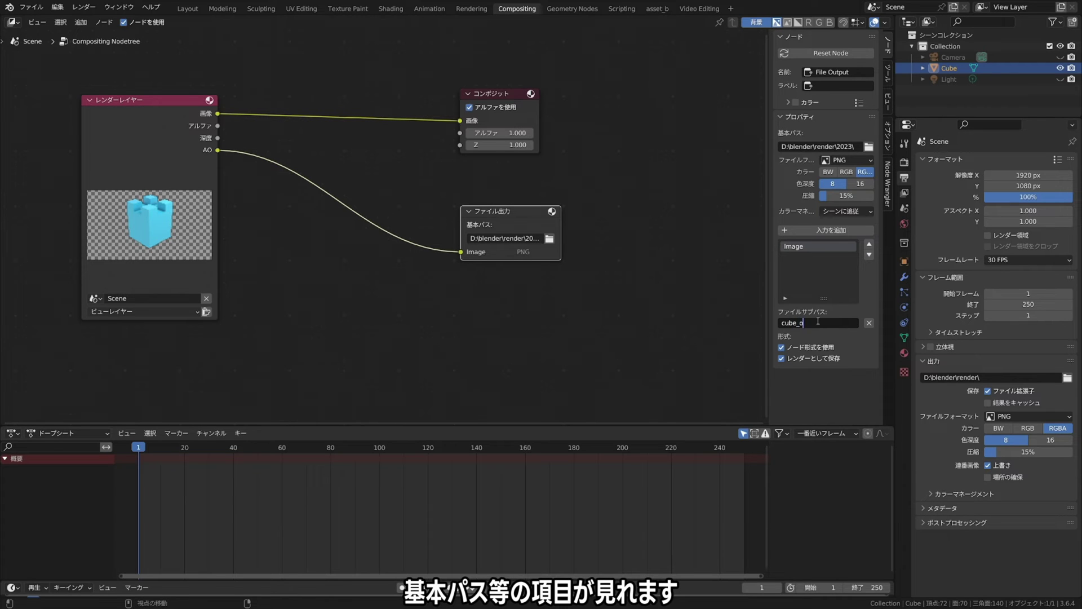
pyautogui.write('cc_')
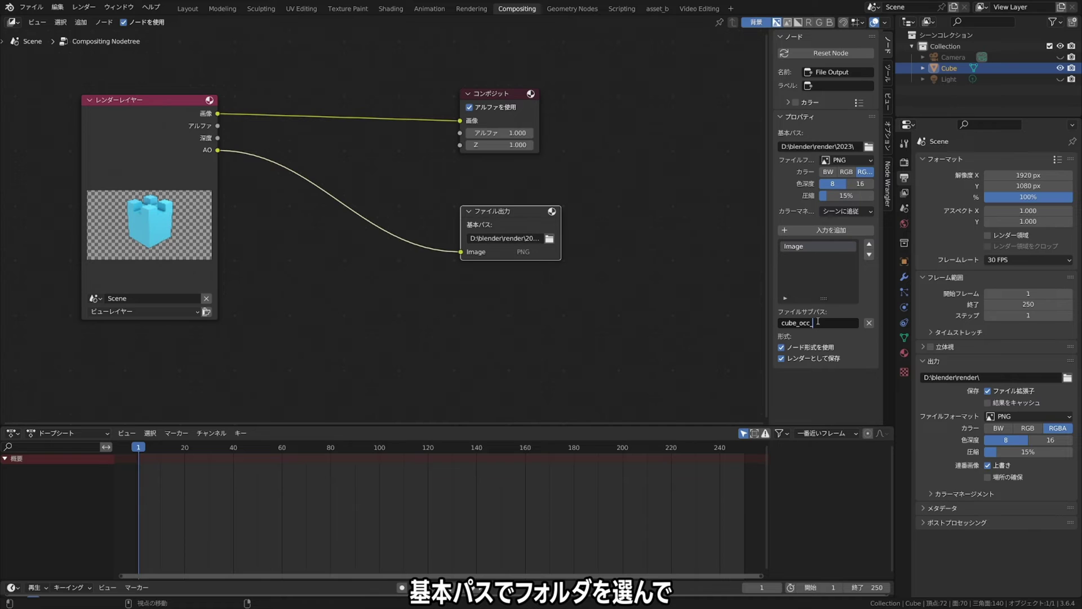
pyautogui.write('####')
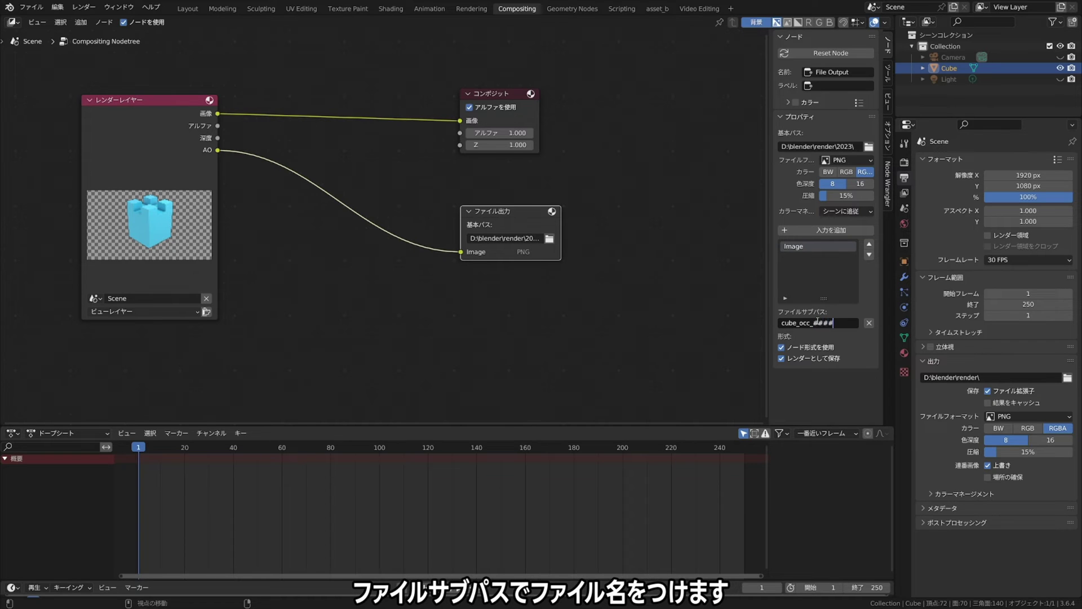
pyautogui.press('Return')
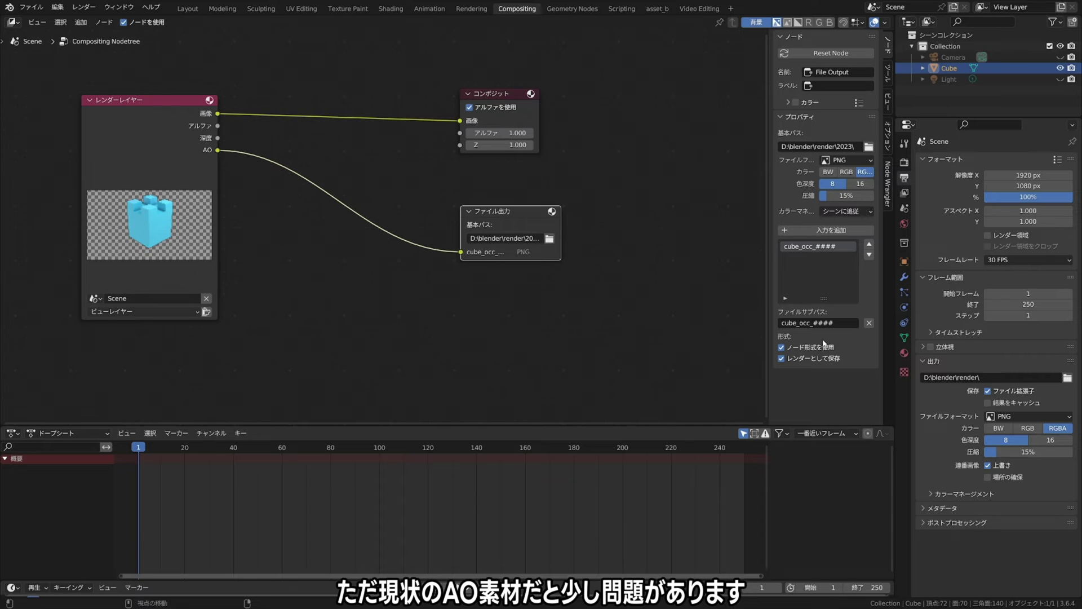
# Add a Viewer node above the File Output and link the AO pass to it.
pyautogui.click(84, 24)
pyautogui.moveTo(101, 51)
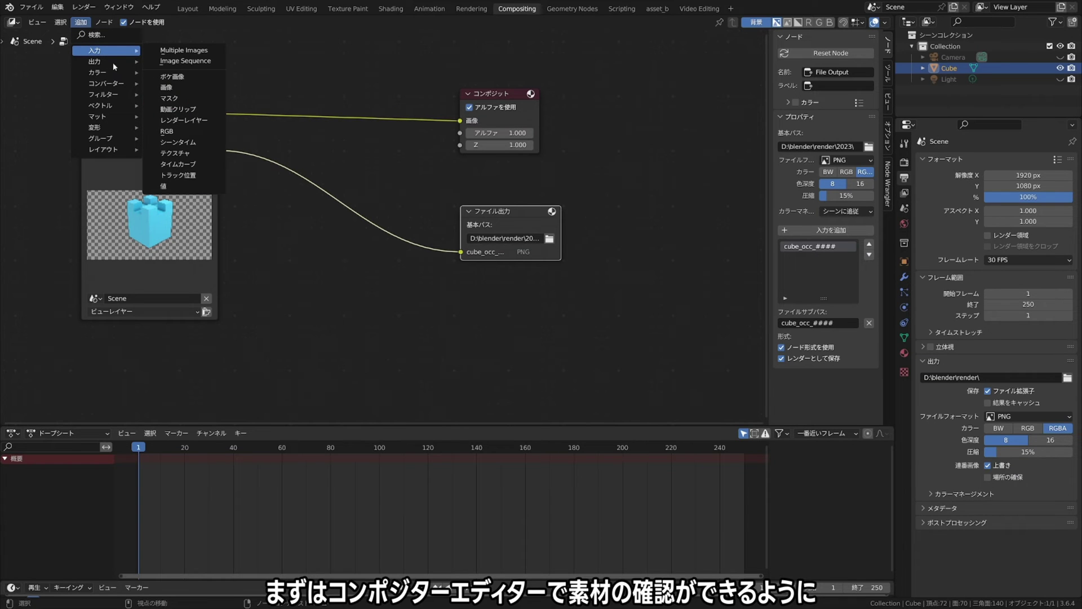
pyautogui.click(192, 105)
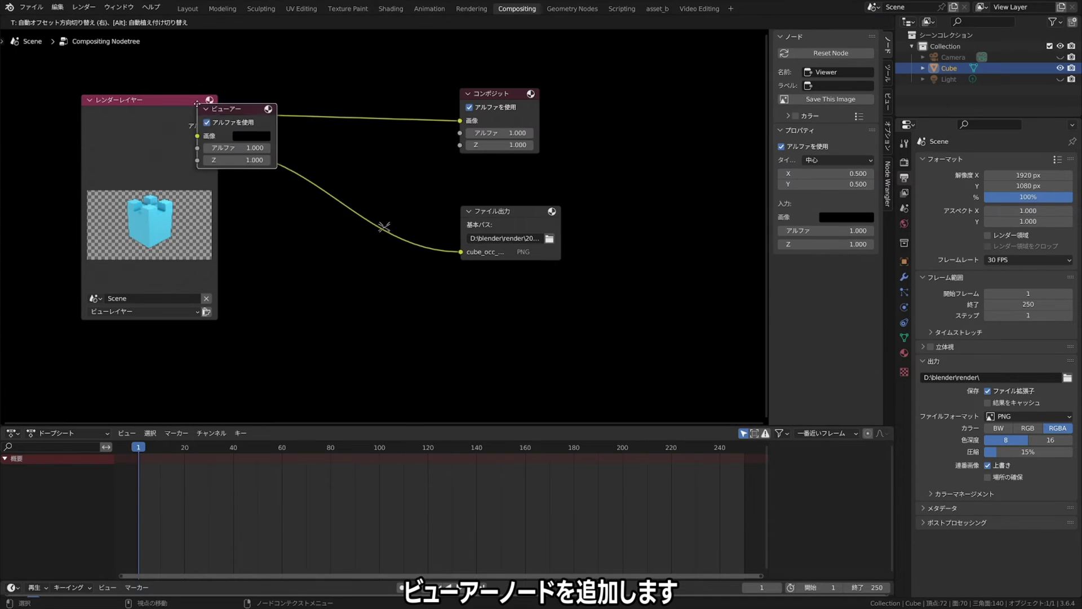
pyautogui.click(369, 146)
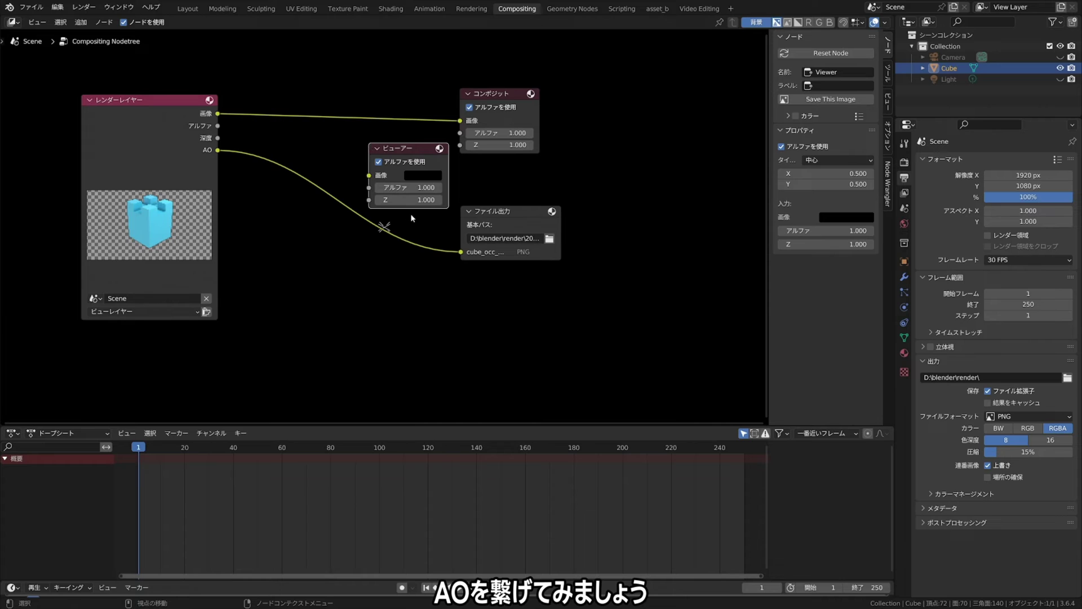
pyautogui.moveTo(218, 150); pyautogui.dragTo(367, 176)
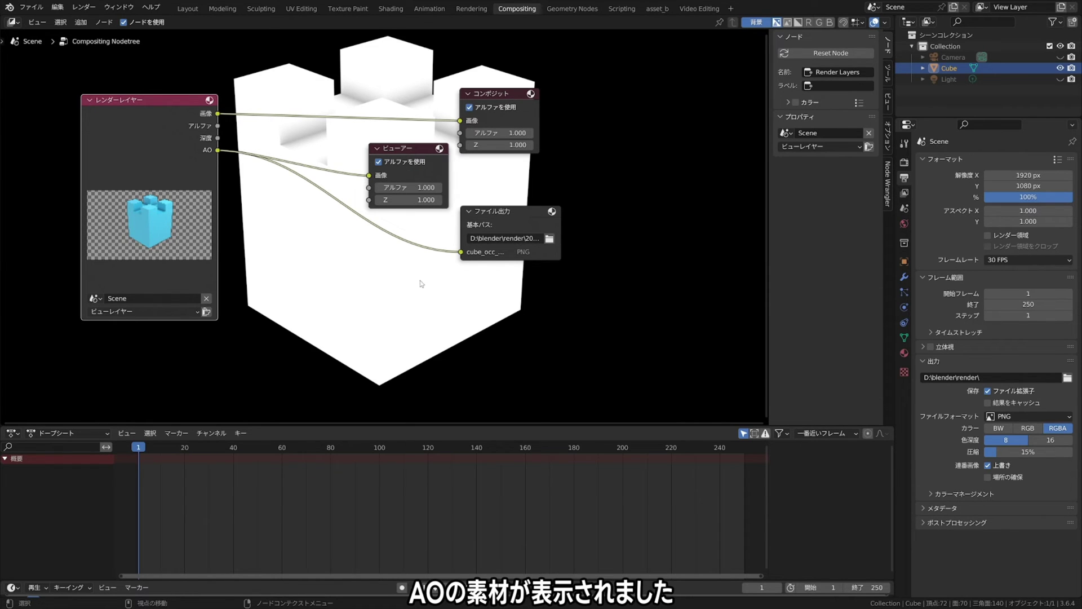
# Rearrange the nodes: Composite up and right, File Output down and right.
pyautogui.moveTo(503, 102); pyautogui.dragTo(546, 128)
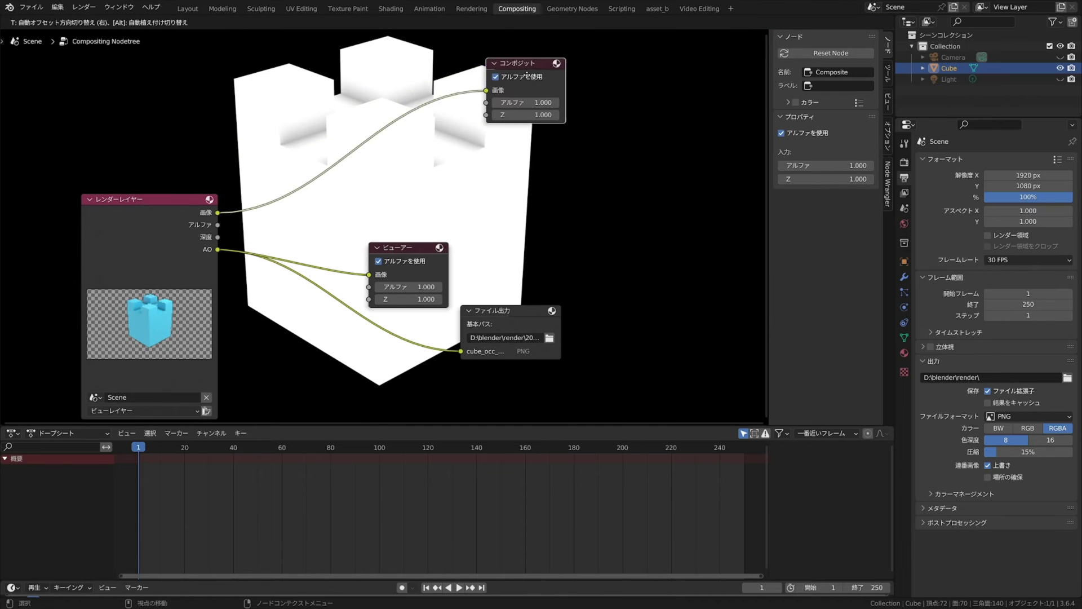
pyautogui.moveTo(514, 314); pyautogui.dragTo(611, 384)
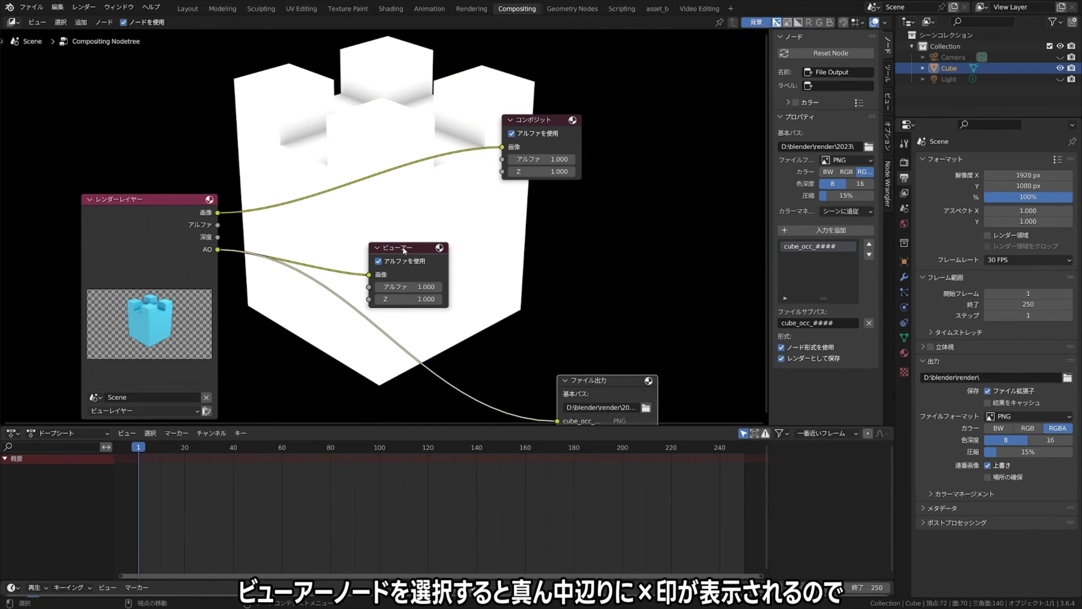
pyautogui.moveTo(403, 247); pyautogui.dragTo(589, 257)
pyautogui.moveTo(534, 136); pyautogui.dragTo(585, 138)
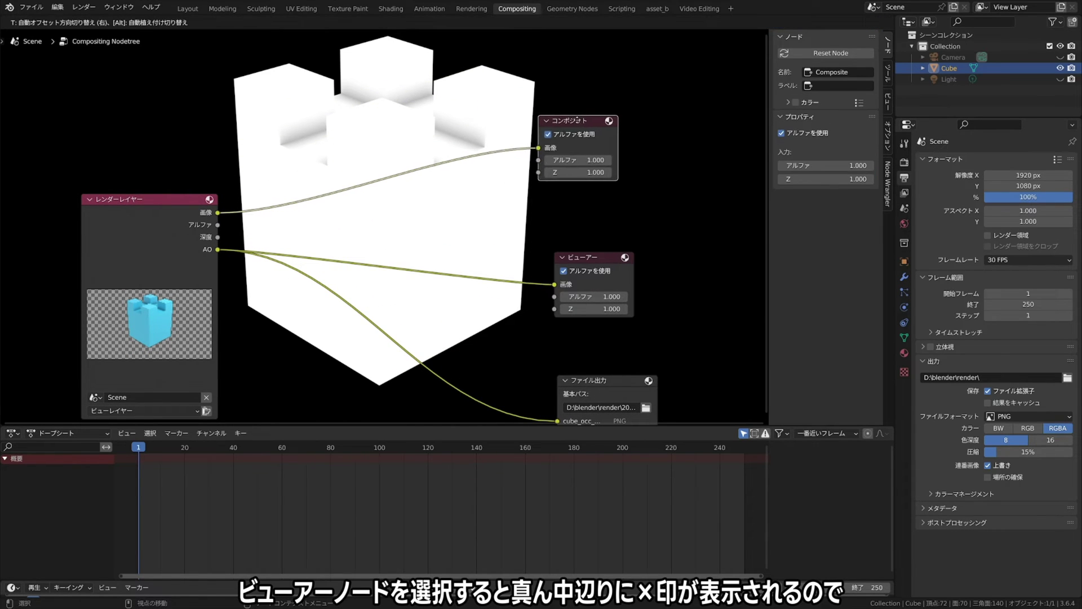
# Fit the Viewer backdrop to the editor, then shrink it and move it up-left.
pyautogui.click(594, 262)
pyautogui.moveTo(386, 228); pyautogui.dragTo(400, 236)
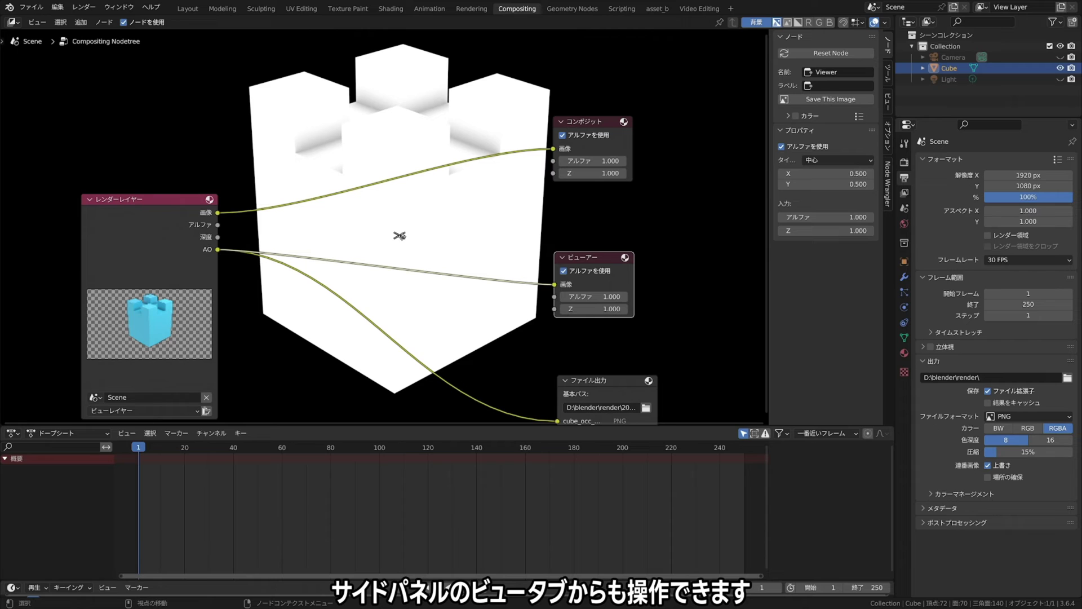
pyautogui.click(887, 97)
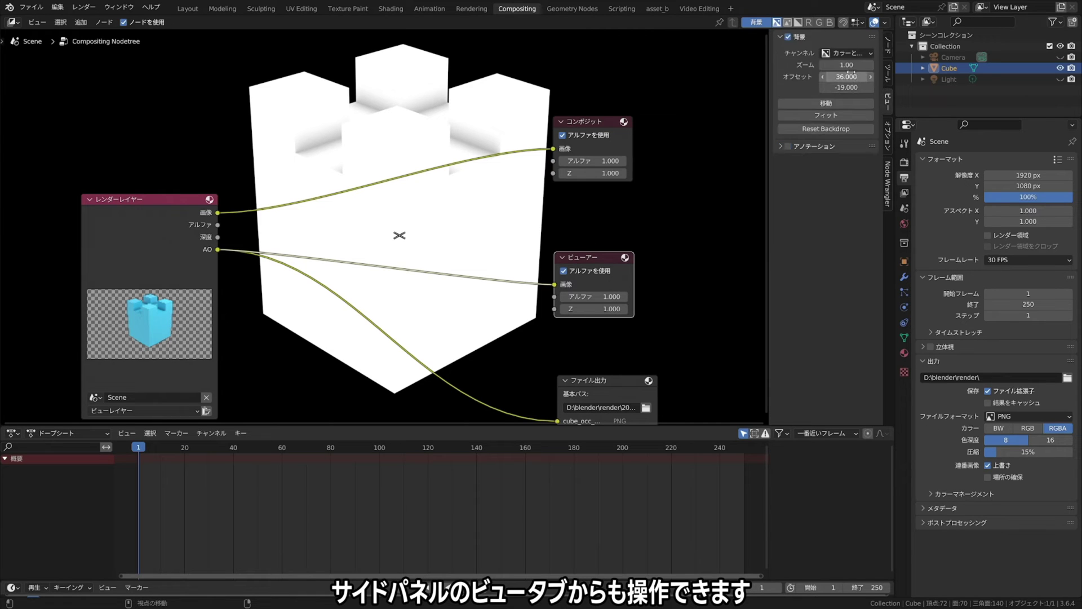
pyautogui.click(827, 115)
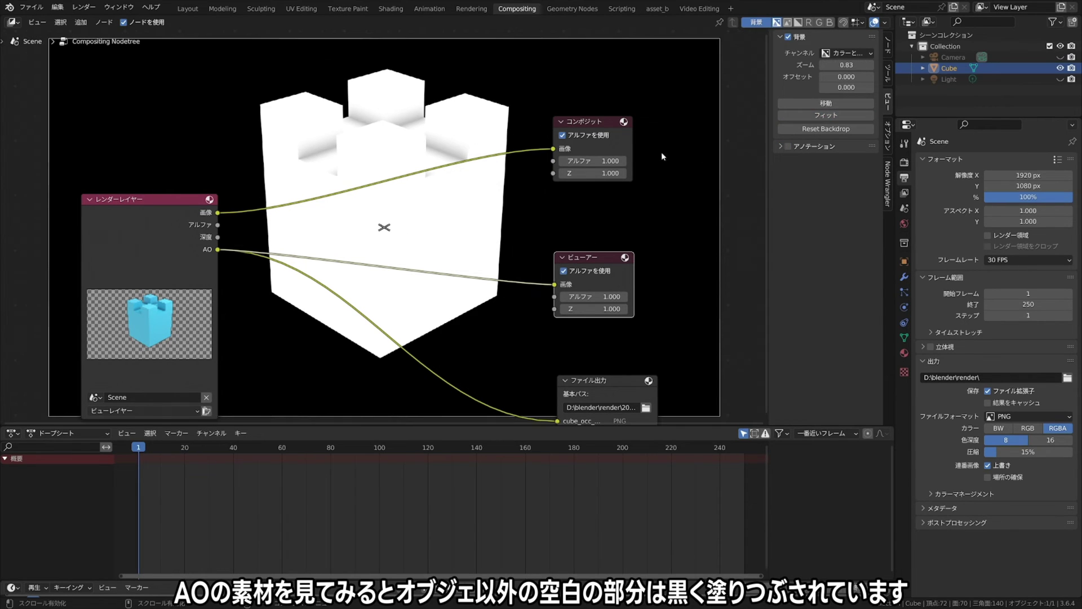
pyautogui.click(384, 227)
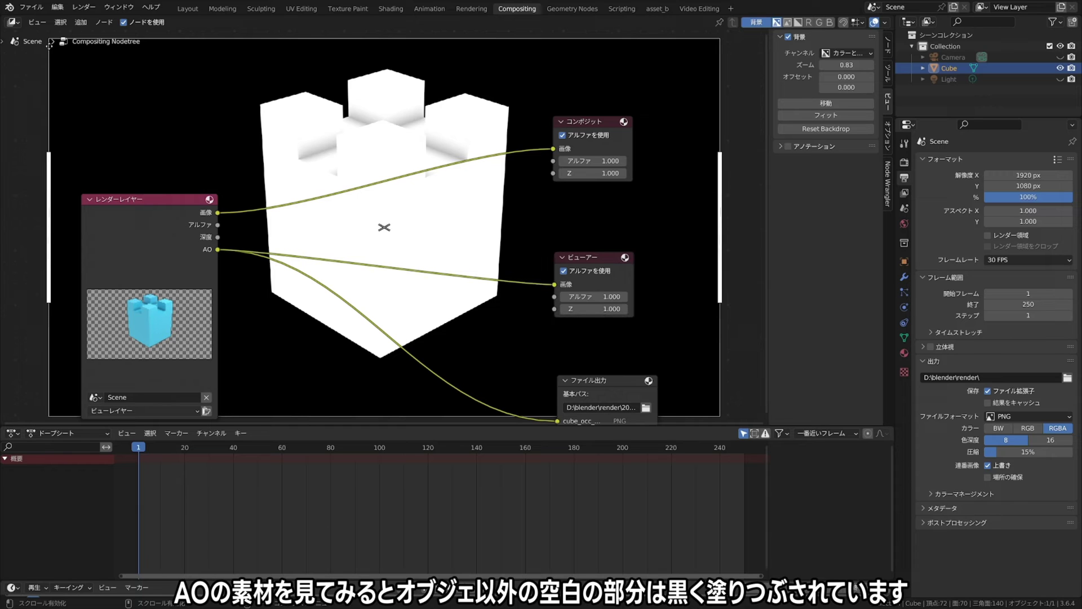
pyautogui.moveTo(49, 54); pyautogui.dragTo(315, 175)
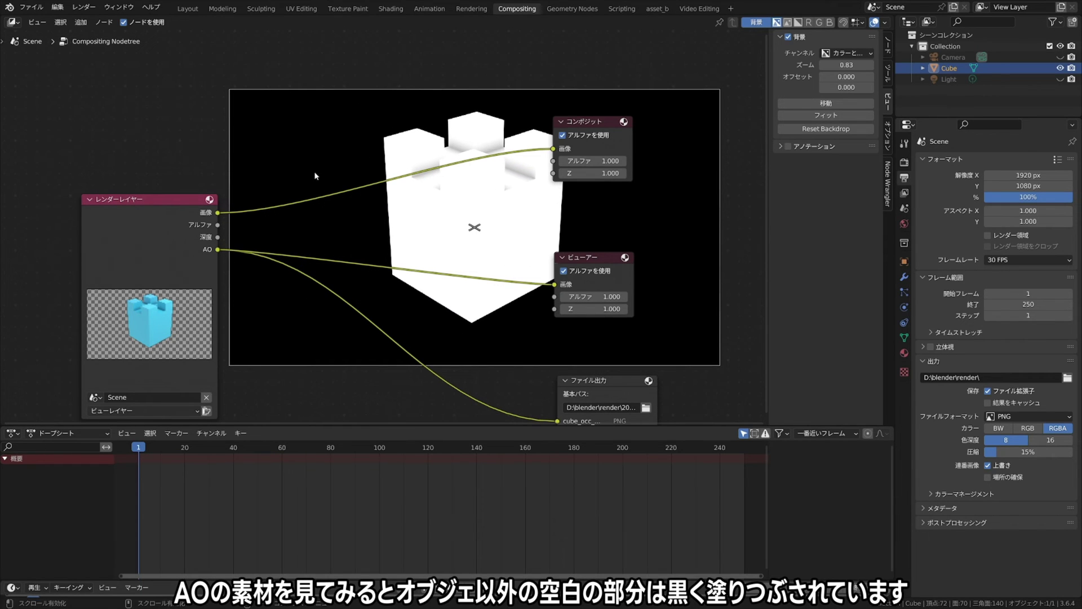
pyautogui.moveTo(478, 232); pyautogui.dragTo(417, 212)
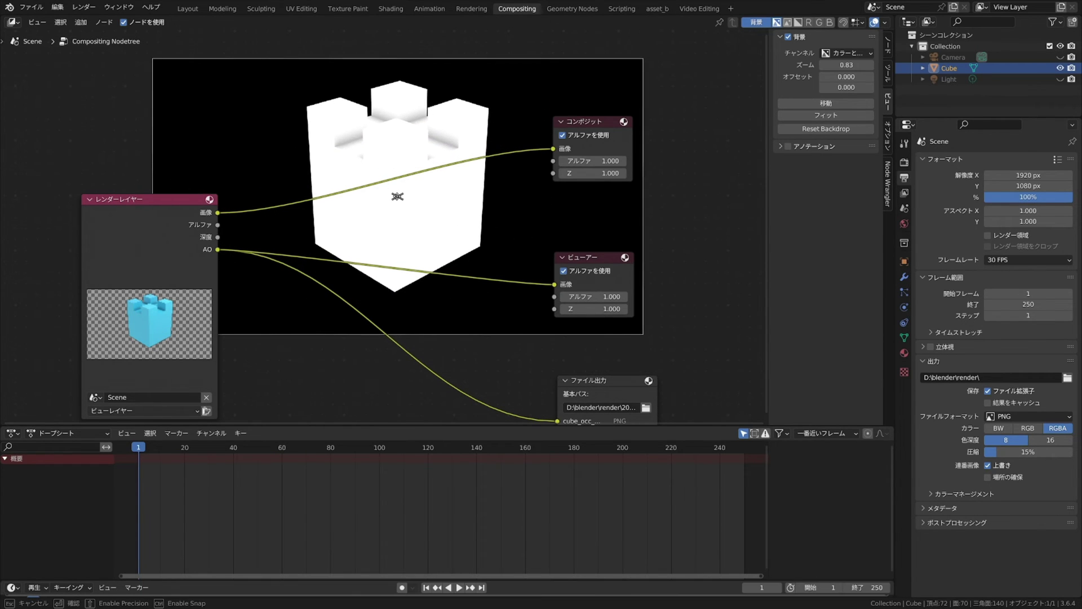
# Briefly preview the plain render in the Viewer, then reconnect the AO pass.
pyautogui.click(146, 199)
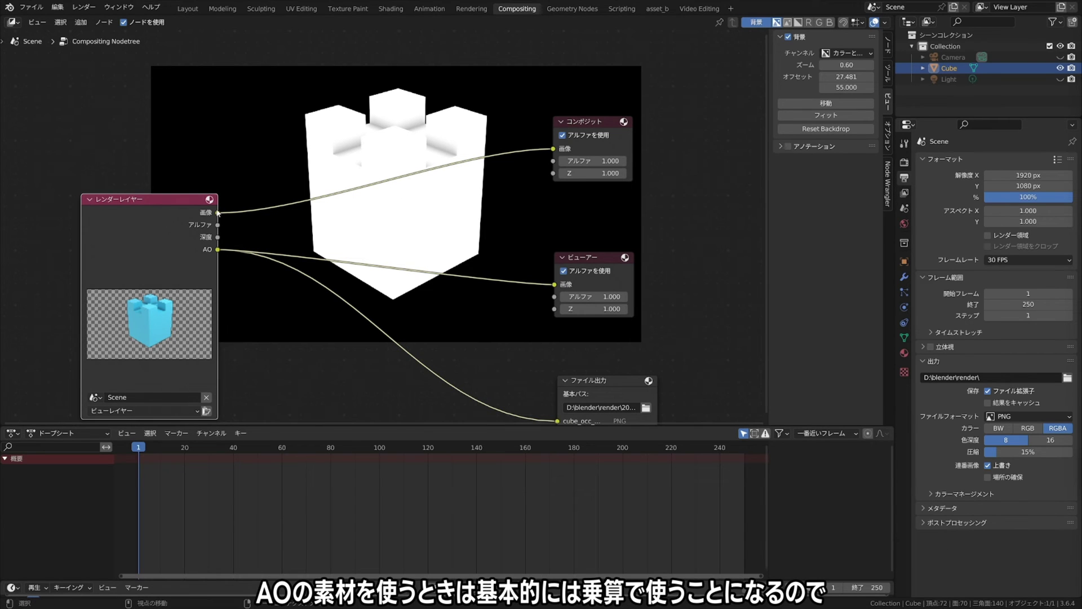
pyautogui.moveTo(217, 213); pyautogui.dragTo(554, 284)
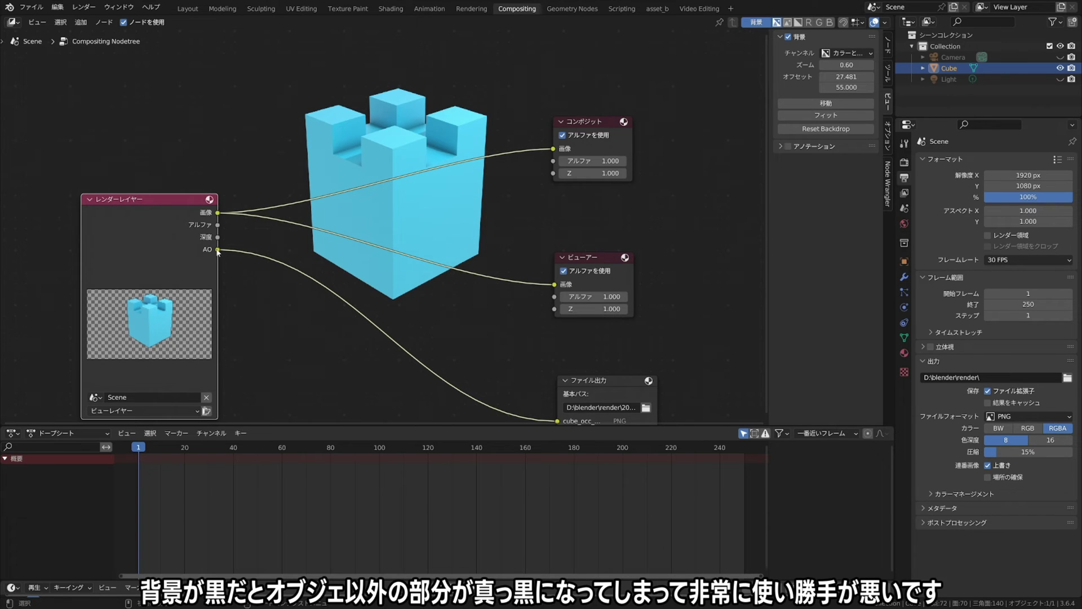
pyautogui.moveTo(218, 250); pyautogui.dragTo(554, 286)
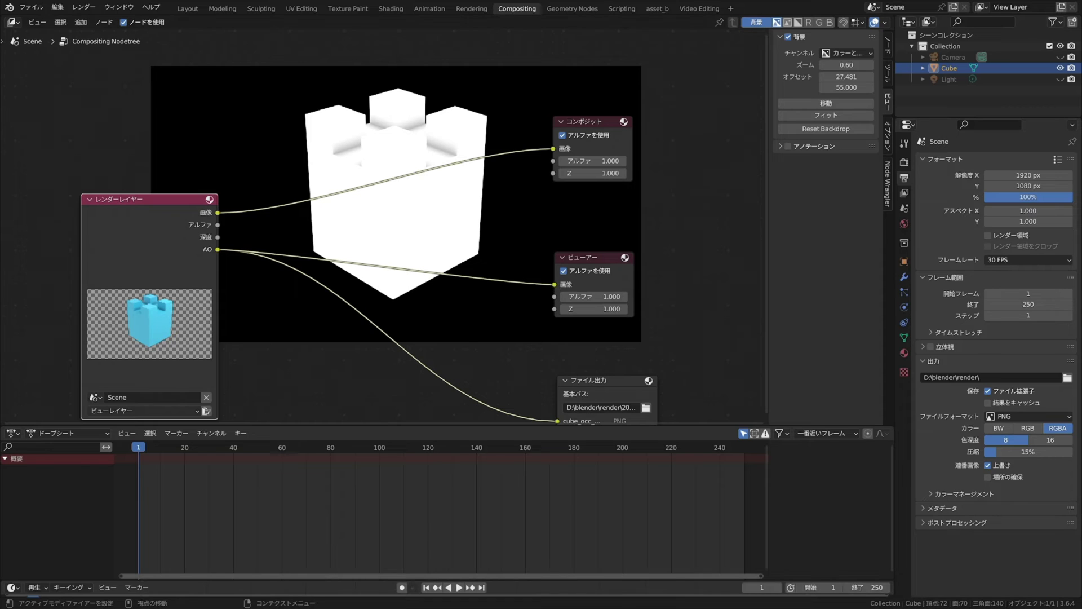
# Add a Mix node with Alpha as factor and AO as lower Image, previewed in the Viewer.
pyautogui.click(81, 22)
pyautogui.moveTo(106, 72)
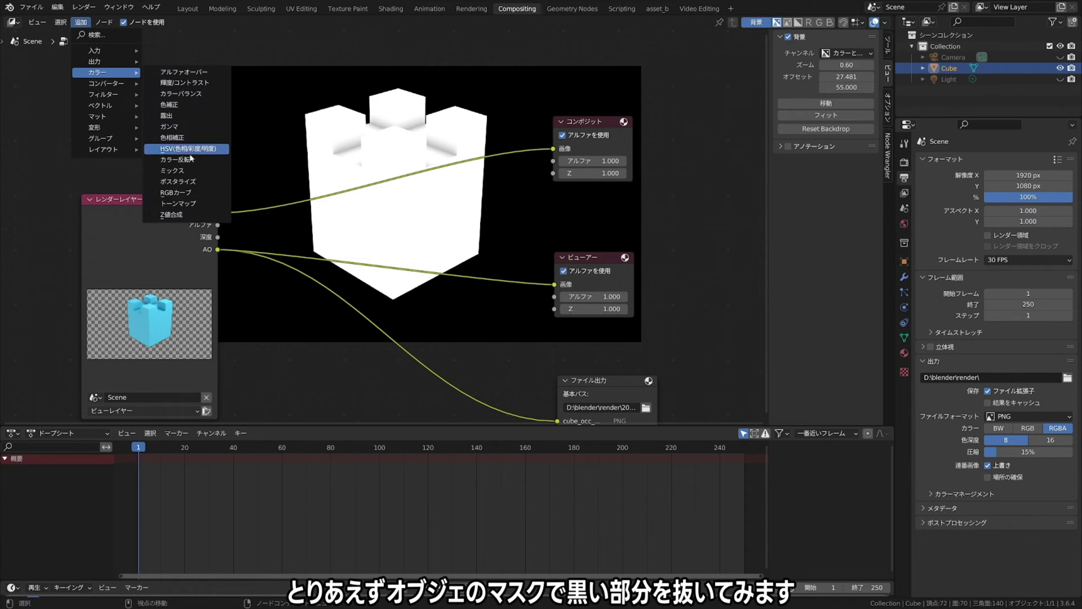
pyautogui.click(186, 174)
pyautogui.click(295, 86)
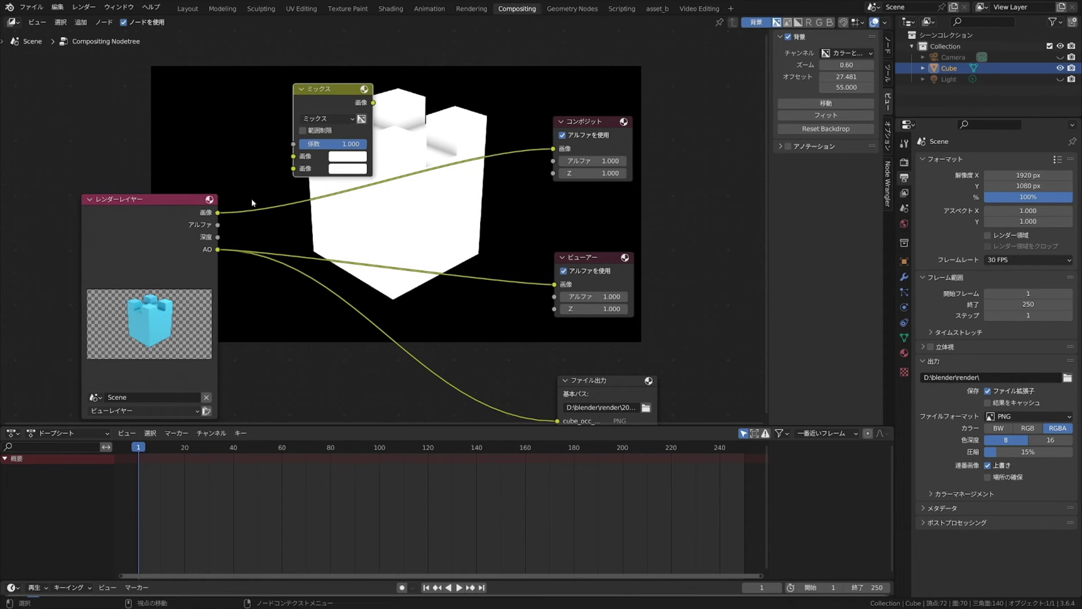
pyautogui.moveTo(218, 224); pyautogui.dragTo(293, 144)
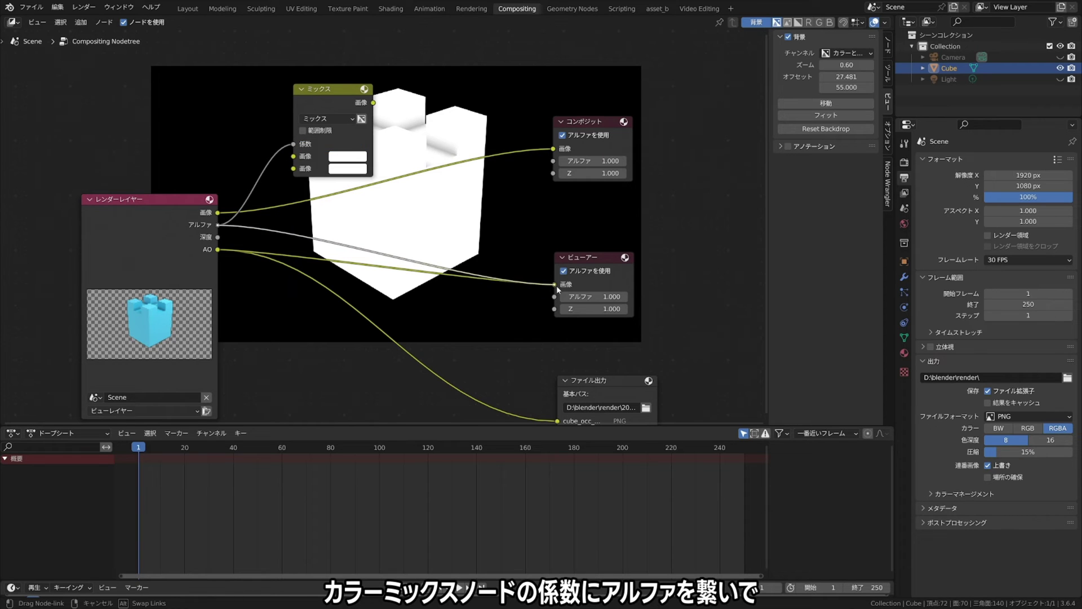
pyautogui.moveTo(340, 97); pyautogui.dragTo(315, 92)
pyautogui.keyDown('ctrl'); pyautogui.keyDown('shift'); pyautogui.click(287, 125); pyautogui.keyUp('shift'); pyautogui.keyUp('ctrl')
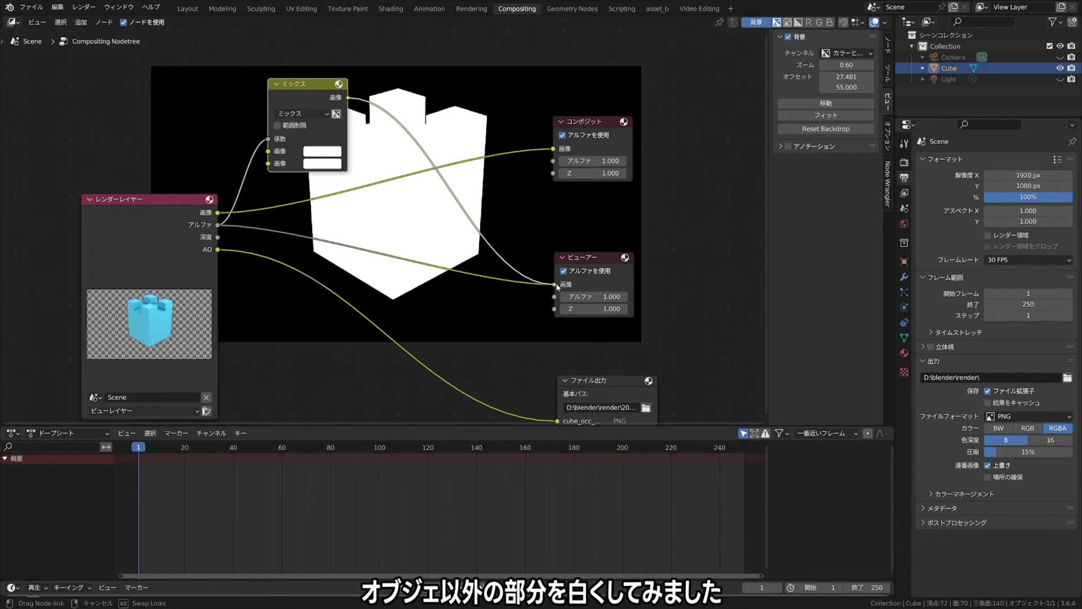
pyautogui.moveTo(217, 249); pyautogui.dragTo(268, 164)
pyautogui.moveTo(312, 90); pyautogui.dragTo(300, 88)
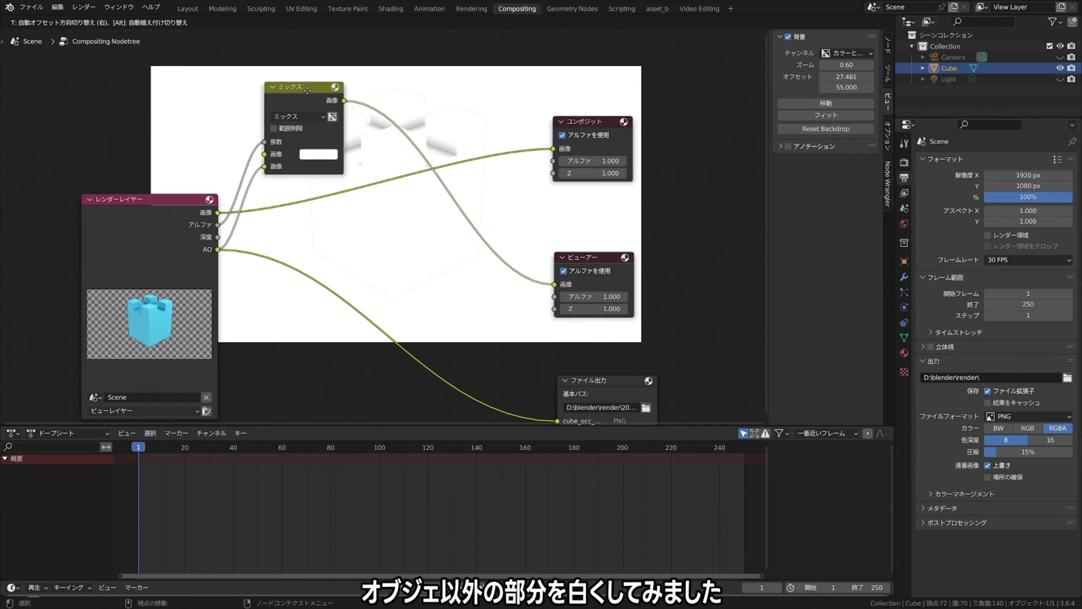
pyautogui.click(300, 88)
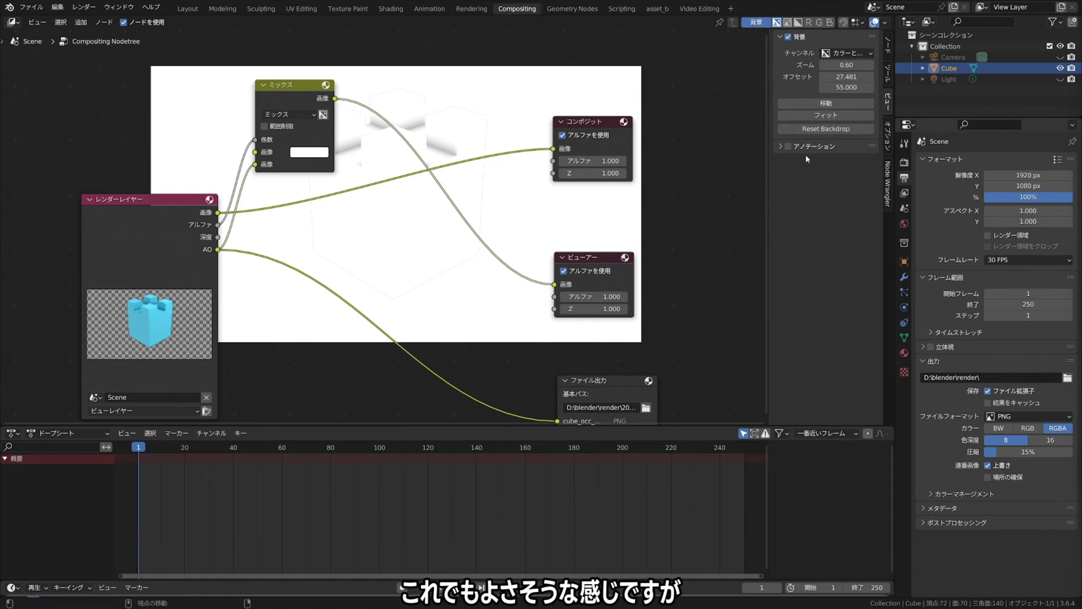
# Enlarge the backdrop preview and reposition it.
pyautogui.moveTo(847, 64)
pyautogui.mouseDown()
pyautogui.moveTo(879, 65)
pyautogui.moveTo(868, 65)
pyautogui.mouseUp()
pyautogui.click(825, 104)
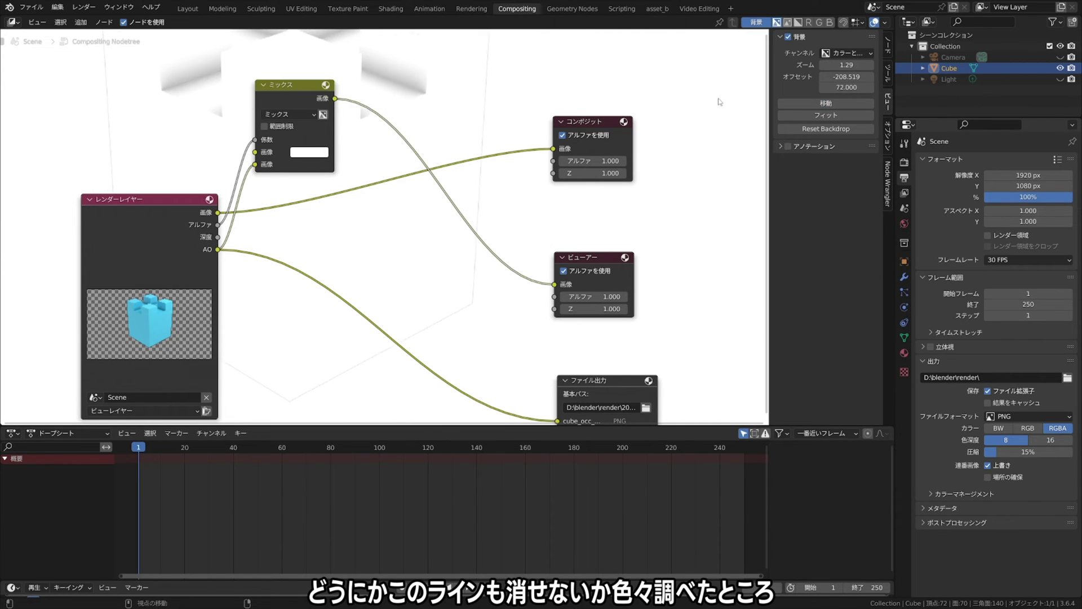
pyautogui.click(722, 120)
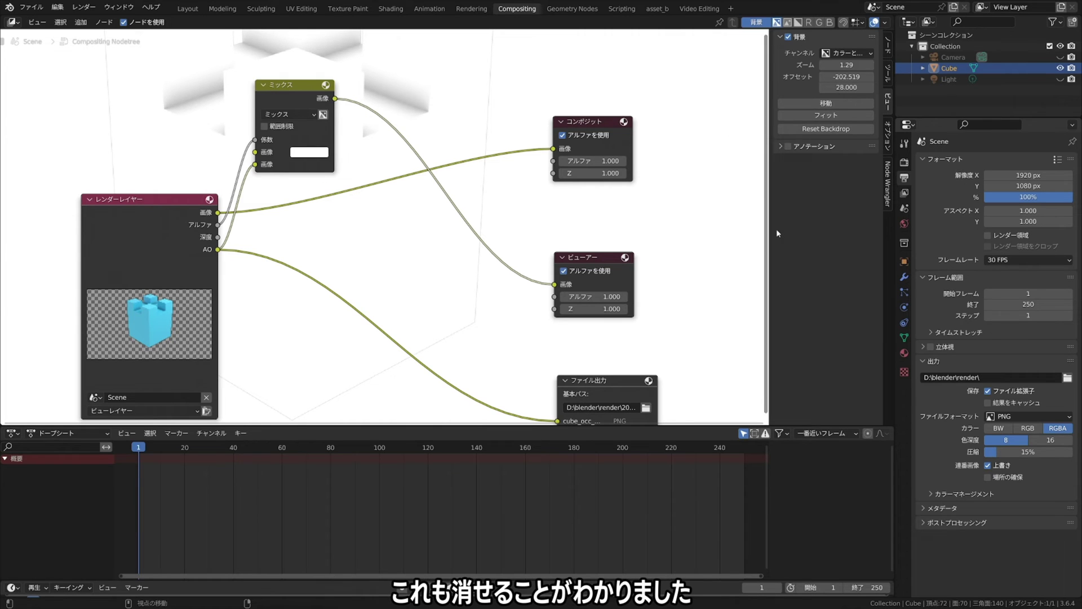
# Add an Invert Color node fed by the render Alpha and linked into the Mix node.
pyautogui.click(82, 23)
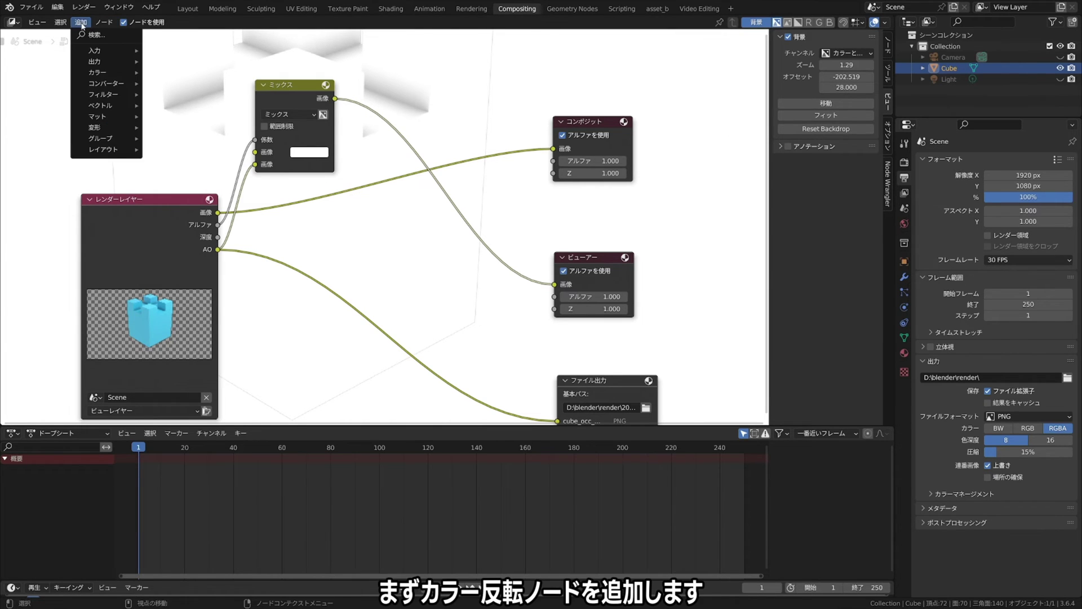
pyautogui.click(191, 149)
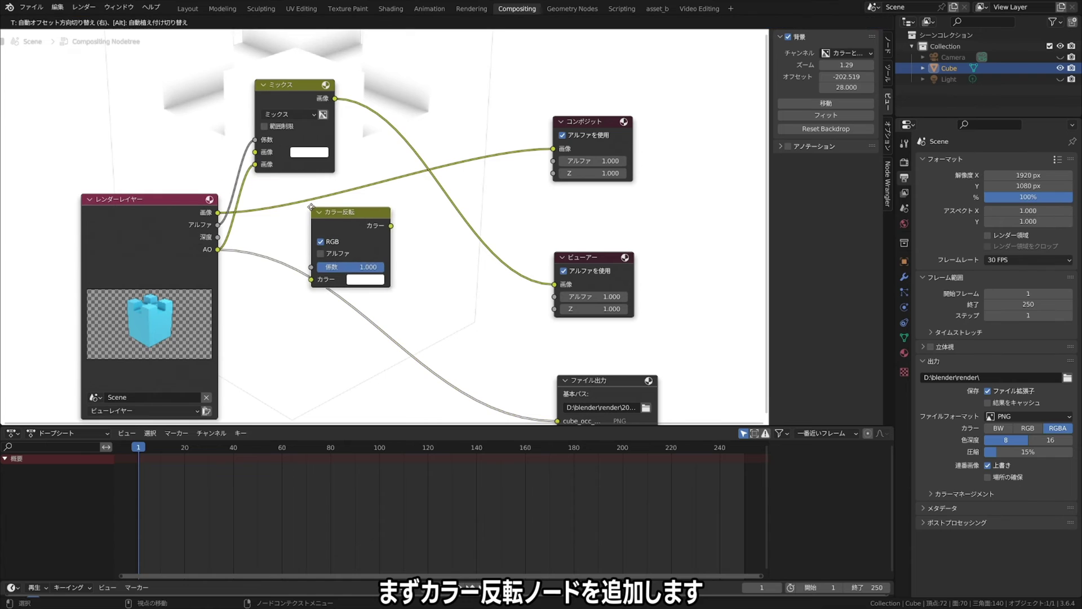
pyautogui.click(363, 239)
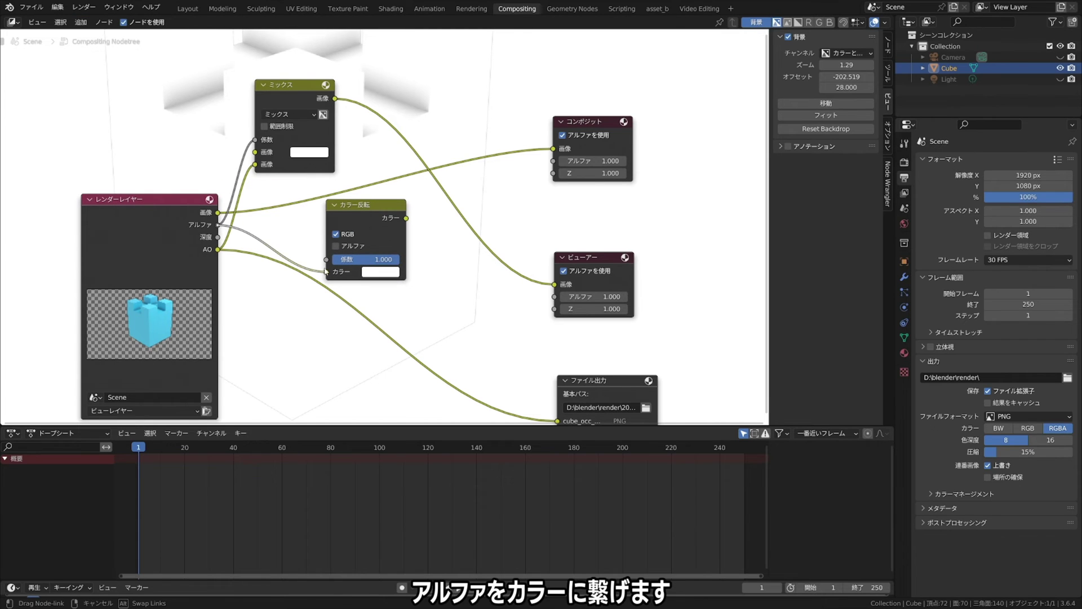
pyautogui.moveTo(217, 224); pyautogui.dragTo(326, 272)
pyautogui.moveTo(406, 218); pyautogui.dragTo(242, 143)
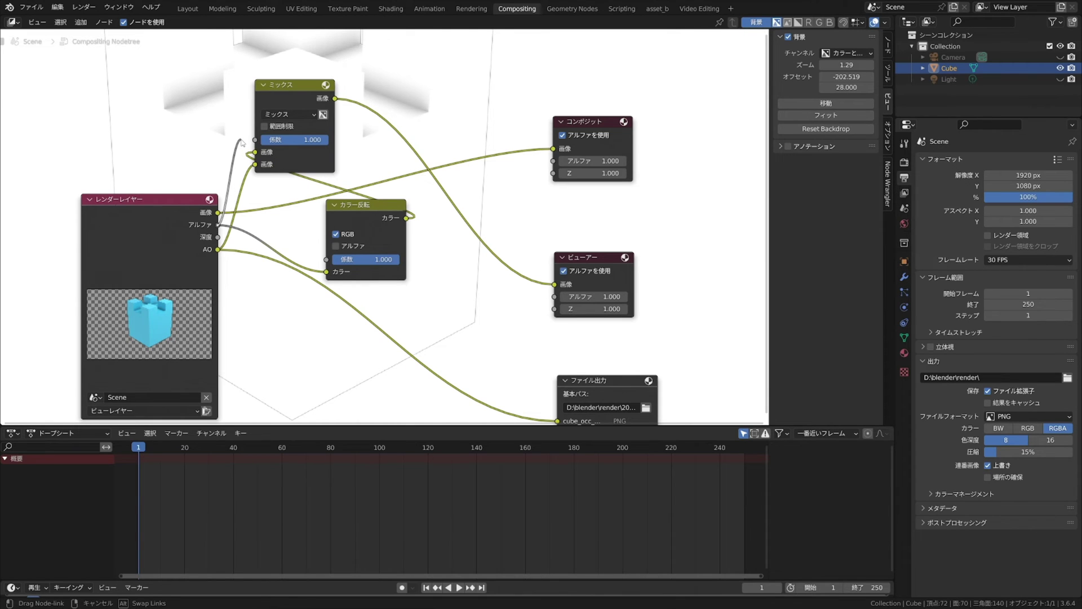
# Set the Mix node's blend mode to Add and tidy the Add and Invert nodes' positions.
pyautogui.click(288, 114)
pyautogui.click(281, 220)
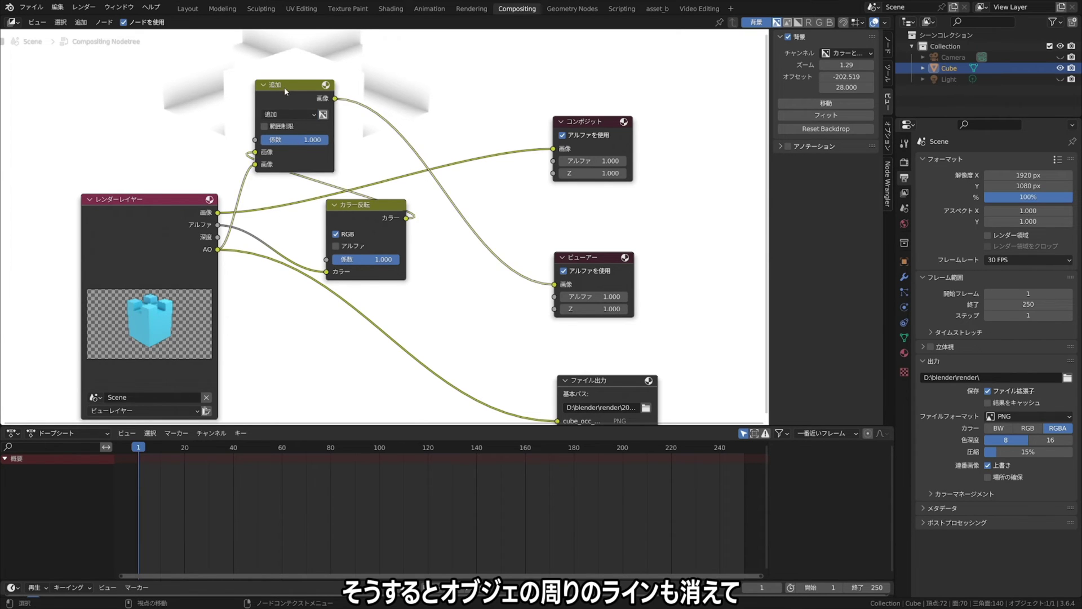
pyautogui.moveTo(290, 84); pyautogui.dragTo(449, 112)
pyautogui.click(368, 207)
pyautogui.moveTo(368, 207); pyautogui.dragTo(318, 148)
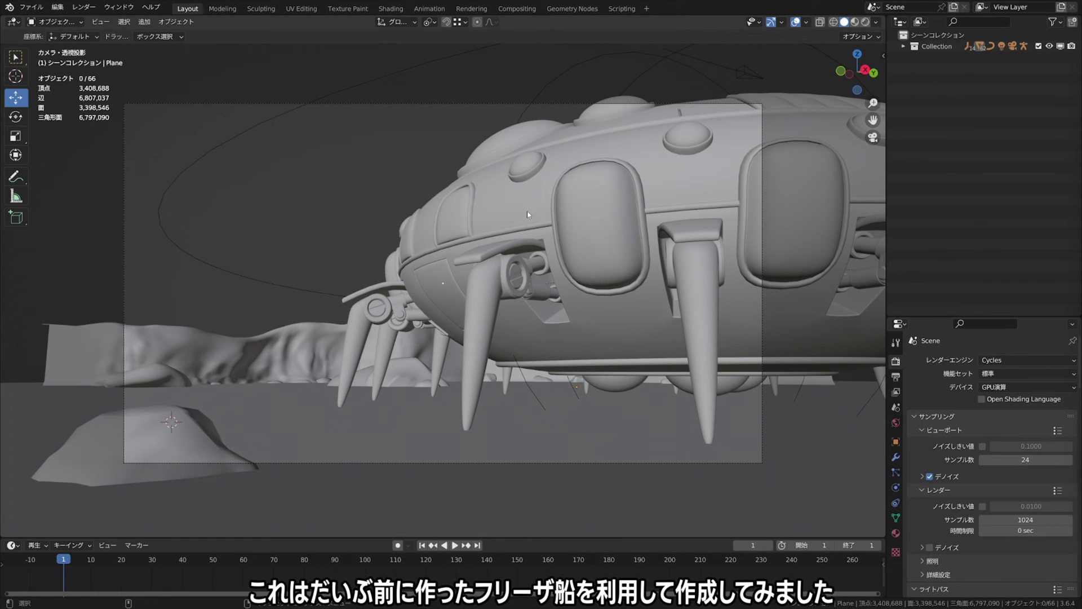
# Render the saucer ship frame, close the render window, and switch to the Compositing workspace.
pyautogui.click(85, 7)
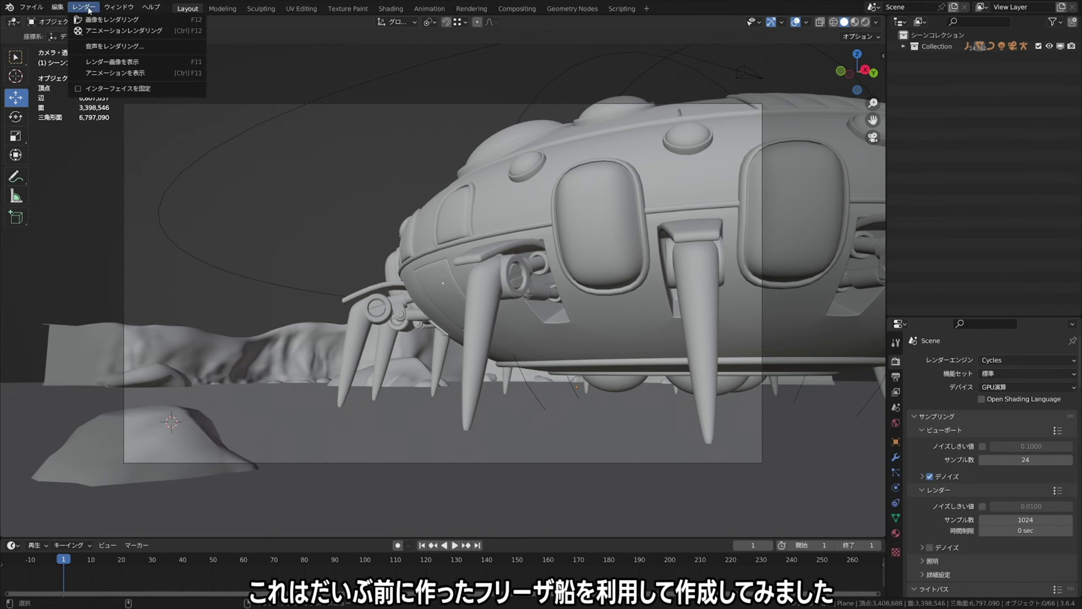
pyautogui.click(102, 22)
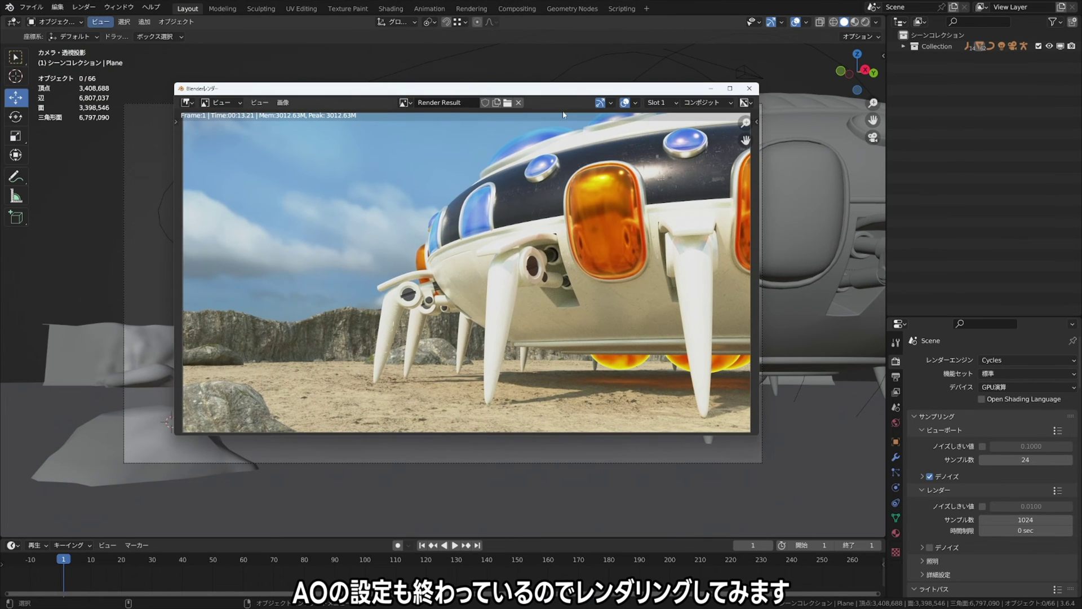
pyautogui.click(752, 90)
pyautogui.click(517, 8)
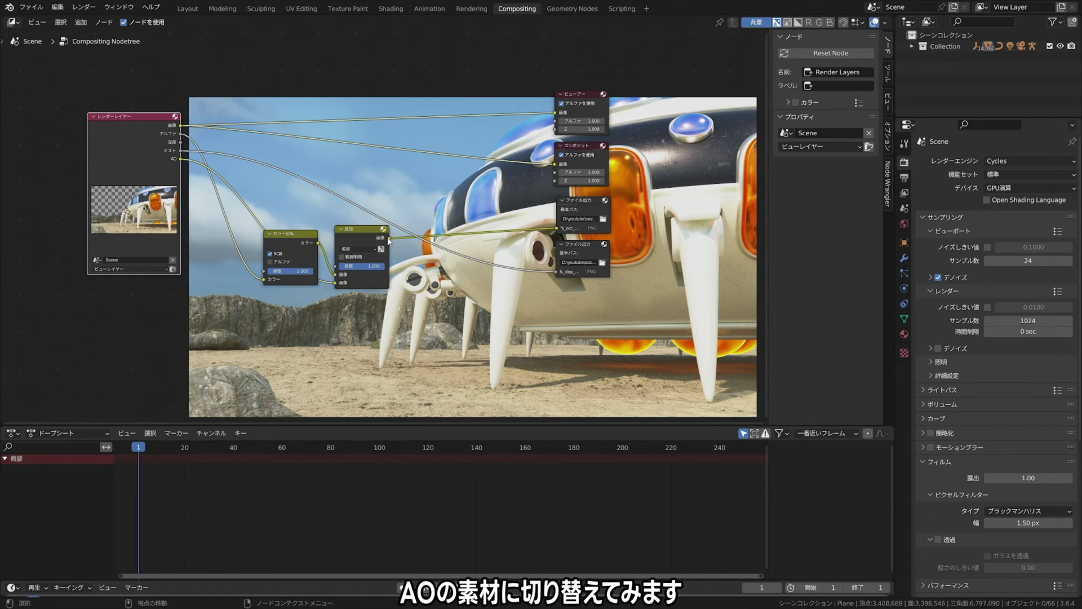
# Preview the Add node's result, then the render's Alpha pass, in the Viewer.
pyautogui.moveTo(389, 238); pyautogui.dragTo(555, 112)
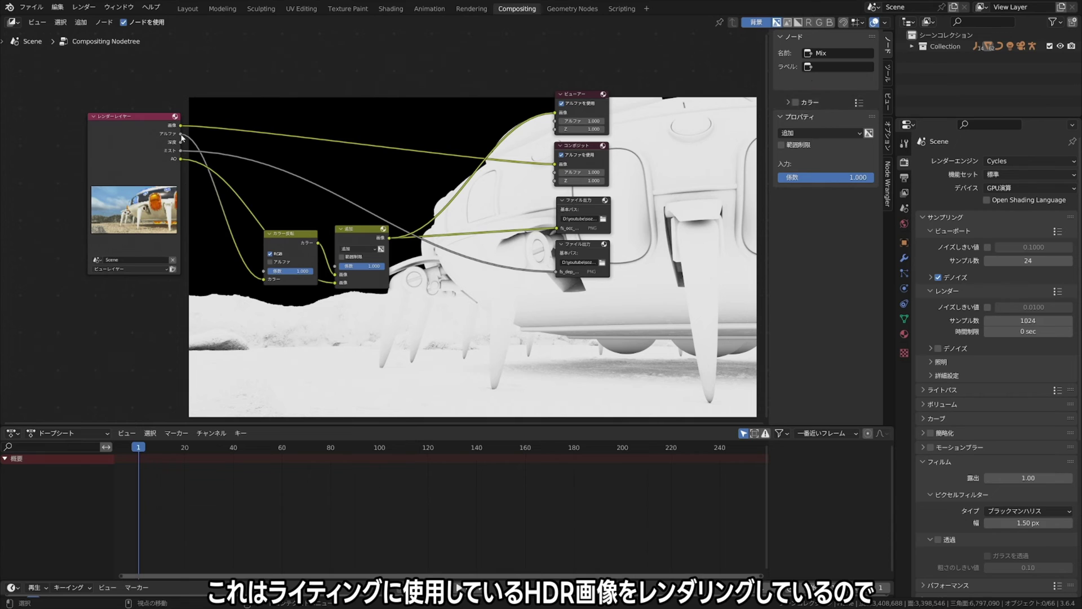
pyautogui.moveTo(181, 134); pyautogui.dragTo(555, 117)
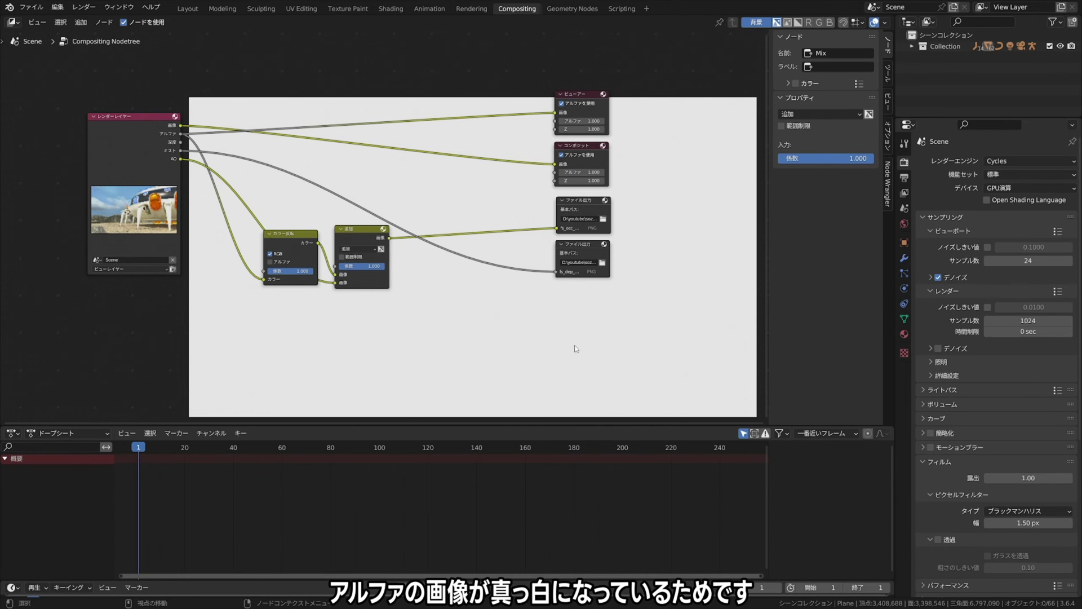
# Enable Film Transparent, re-render the frame, and preview the Add node's output again.
pyautogui.click(937, 540)
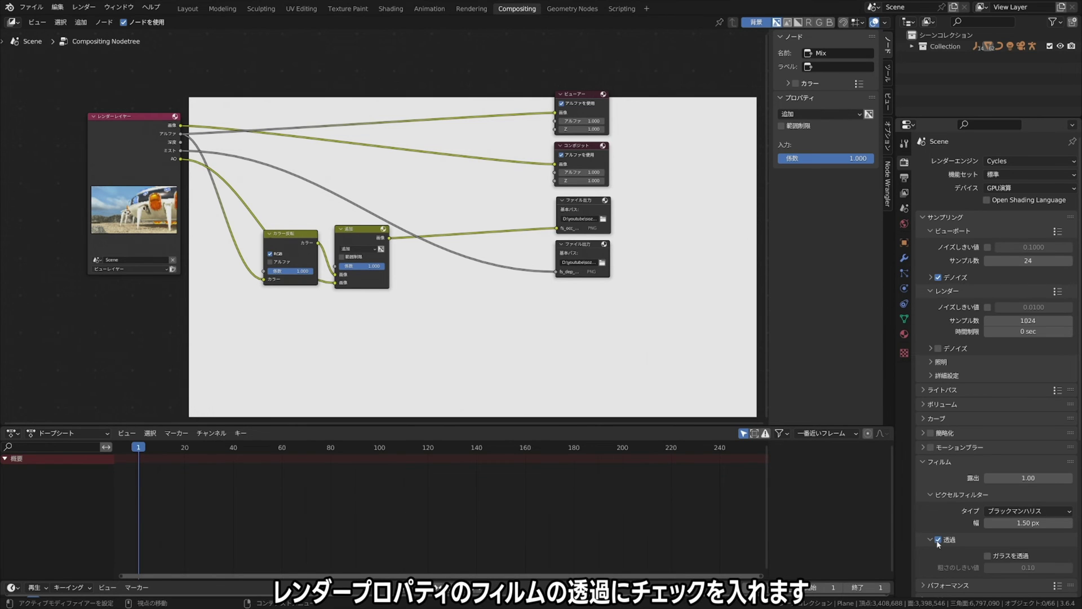
pyautogui.click(73, 11)
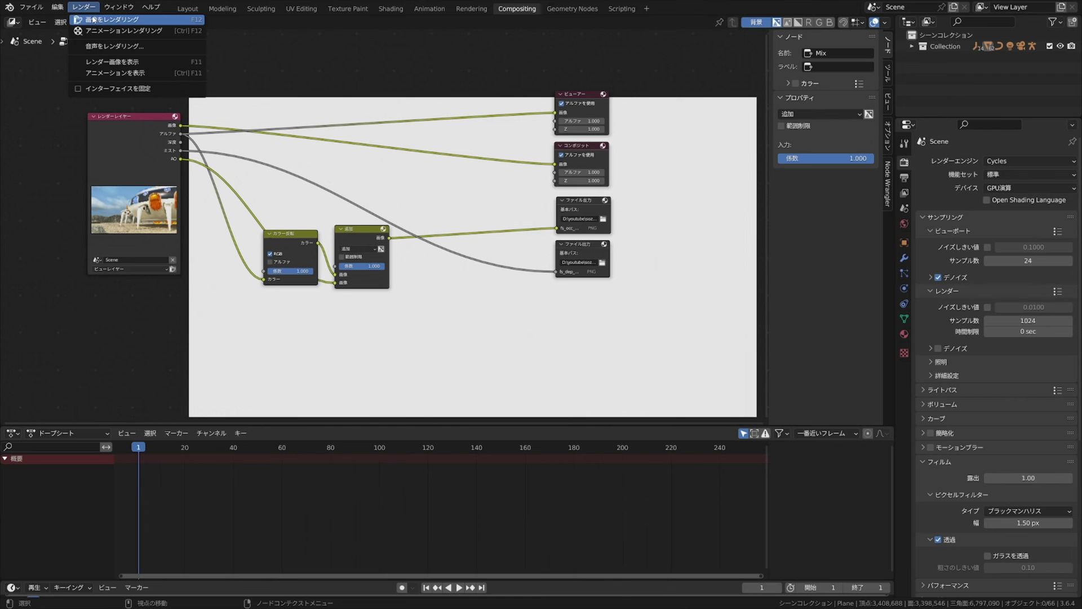
pyautogui.click(90, 32)
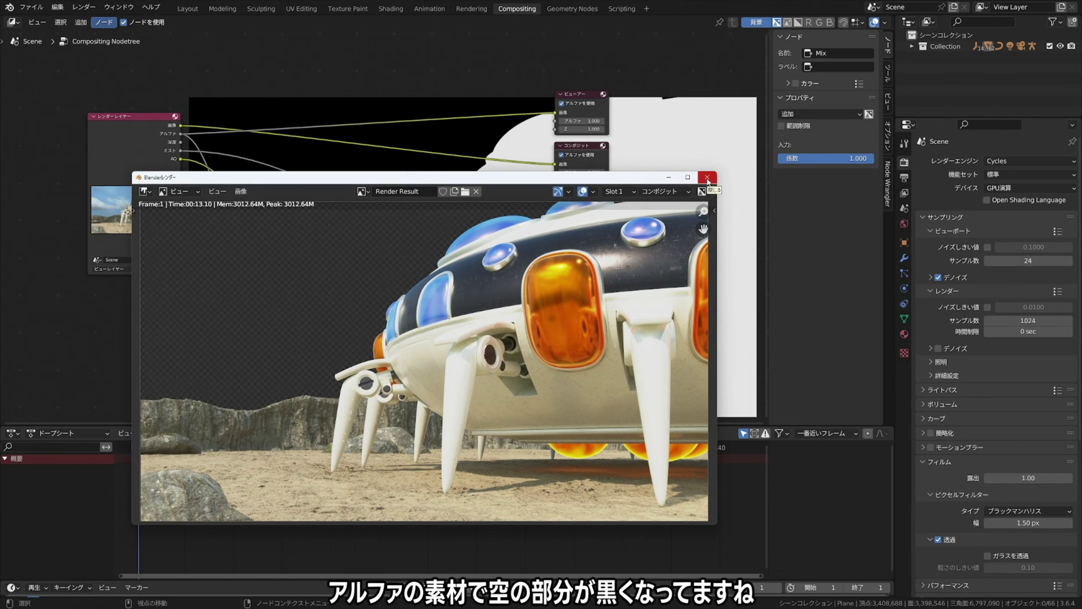
pyautogui.click(708, 178)
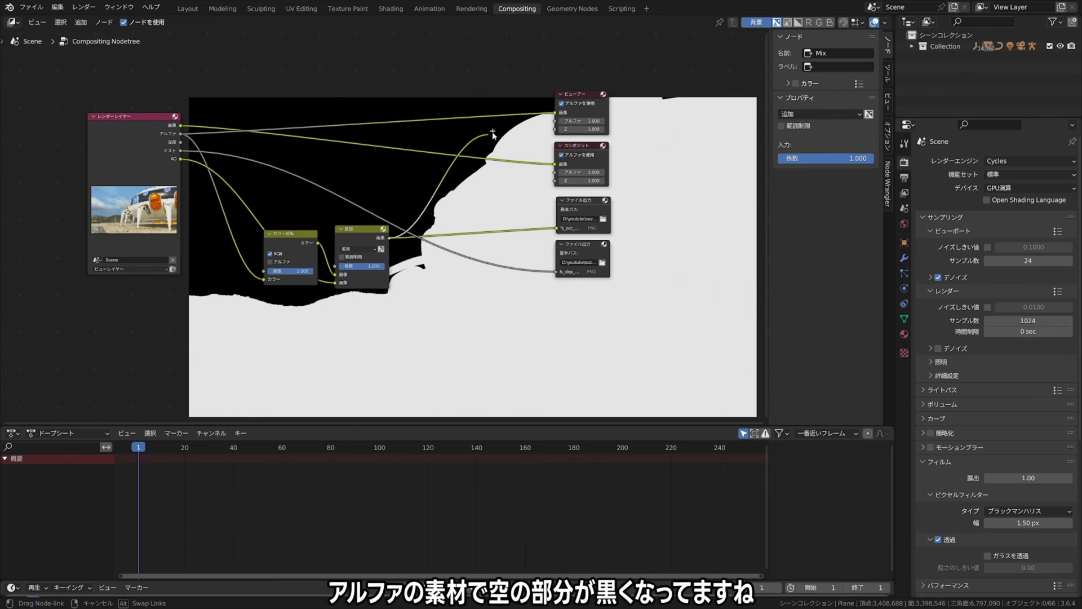
pyautogui.moveTo(389, 238); pyautogui.dragTo(555, 113)
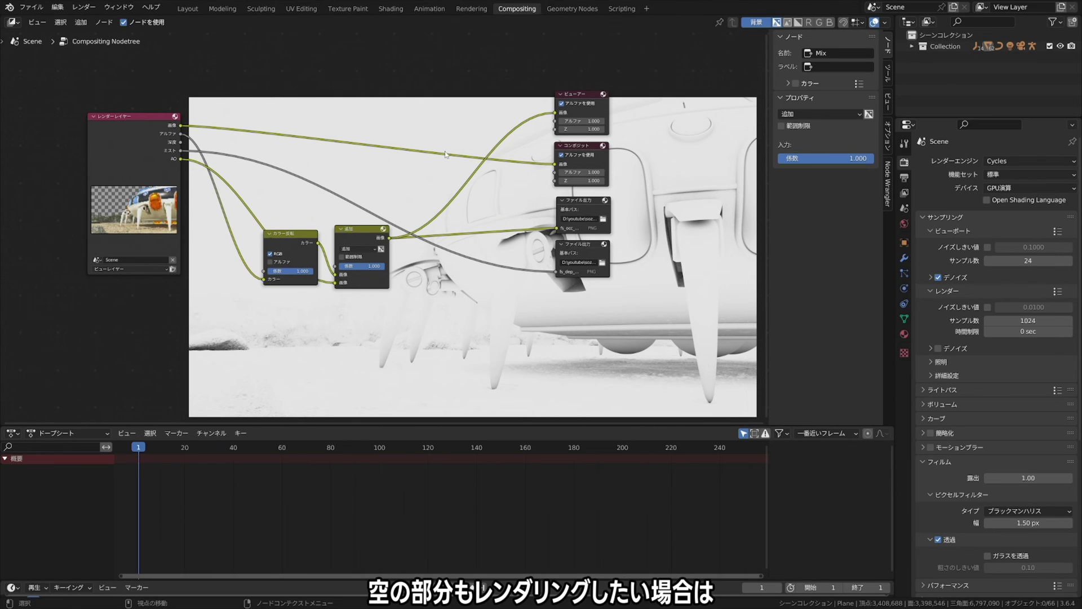
# Tick the Environment light pass, re-render, and link the Env output to the Viewer.
pyautogui.click(904, 192)
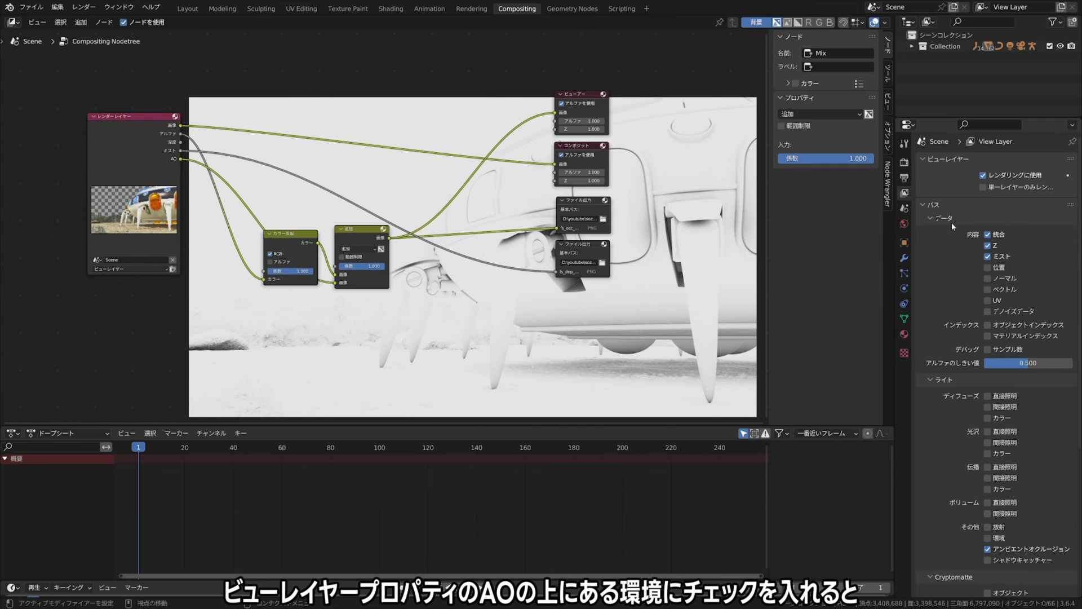
pyautogui.click(987, 537)
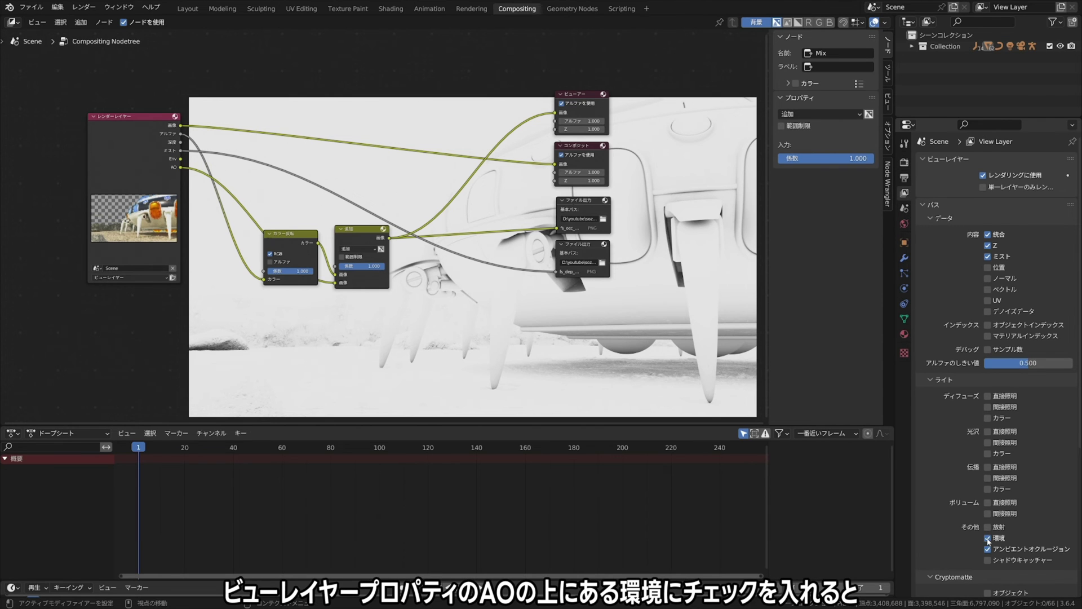
pyautogui.click(83, 6)
pyautogui.click(107, 20)
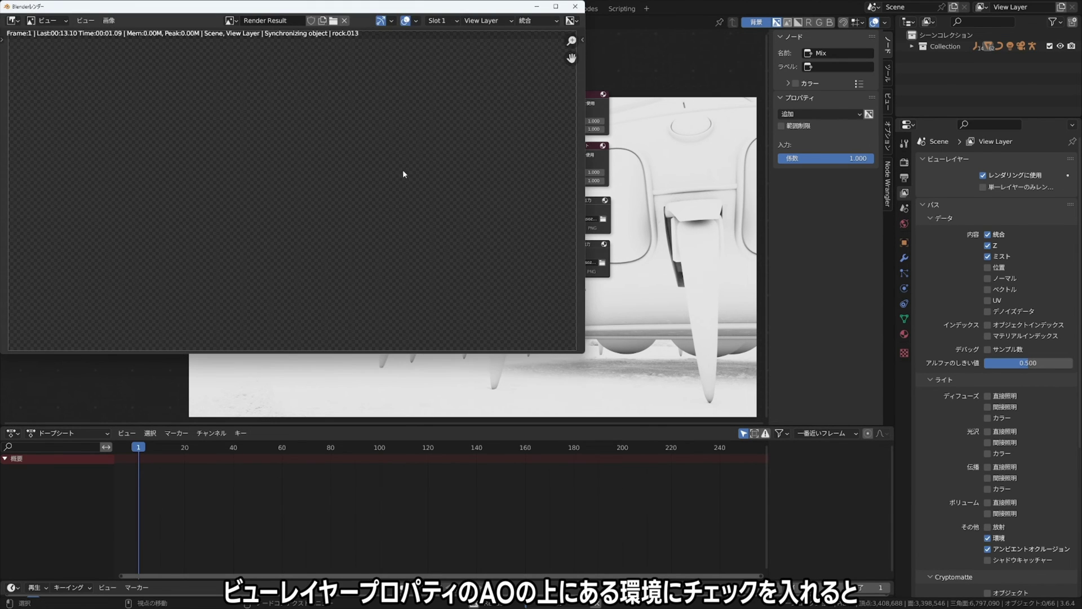
pyautogui.moveTo(378, 75); pyautogui.dragTo(393, 116)
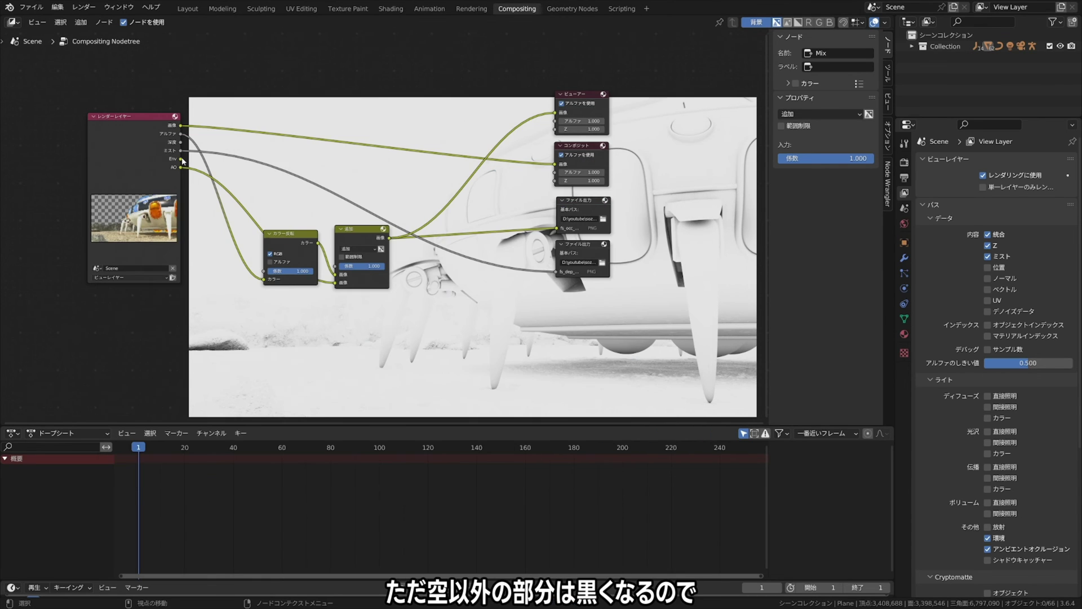
pyautogui.moveTo(181, 125)
pyautogui.mouseDown()
pyautogui.moveTo(463, 129)
pyautogui.moveTo(554, 113)
pyautogui.mouseUp()
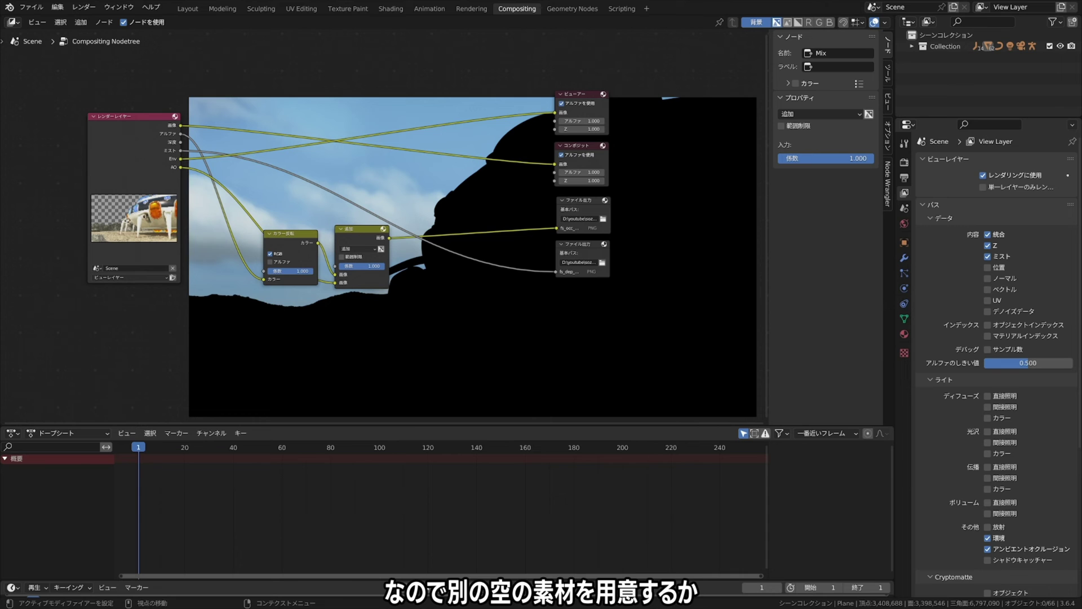
# Disable rendering for the Collection in the Outliner, re-render, and close the render window.
pyautogui.click(1071, 46)
pyautogui.click(84, 7)
pyautogui.click(101, 20)
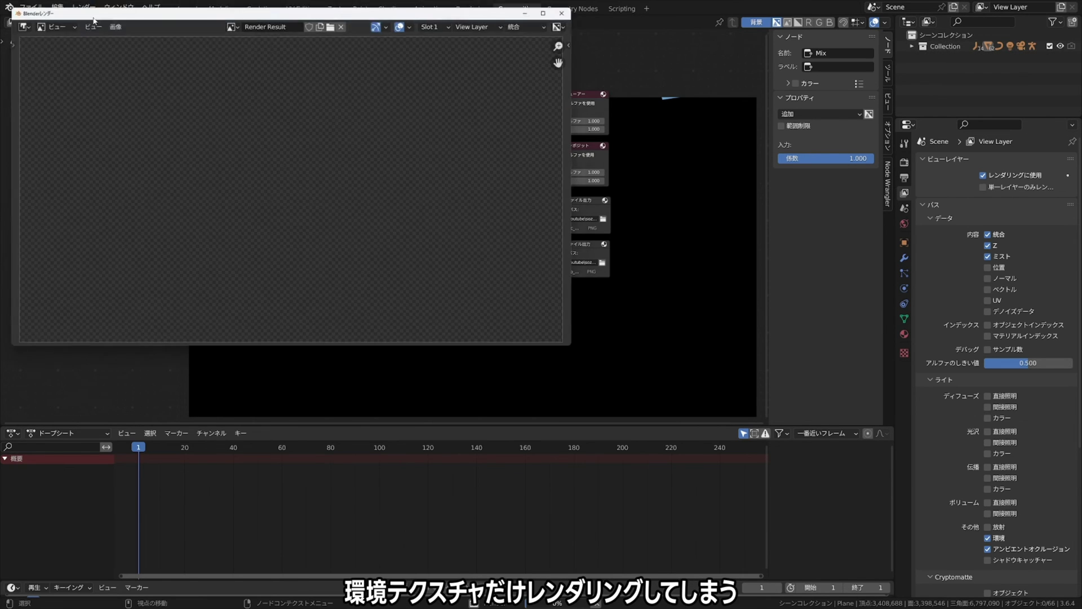
pyautogui.click(575, 7)
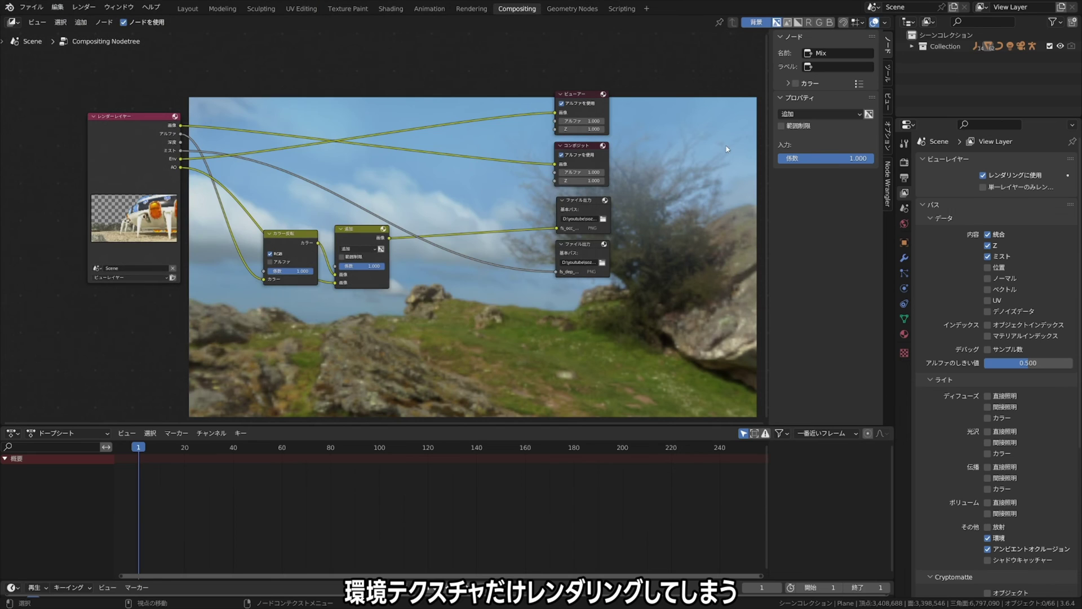